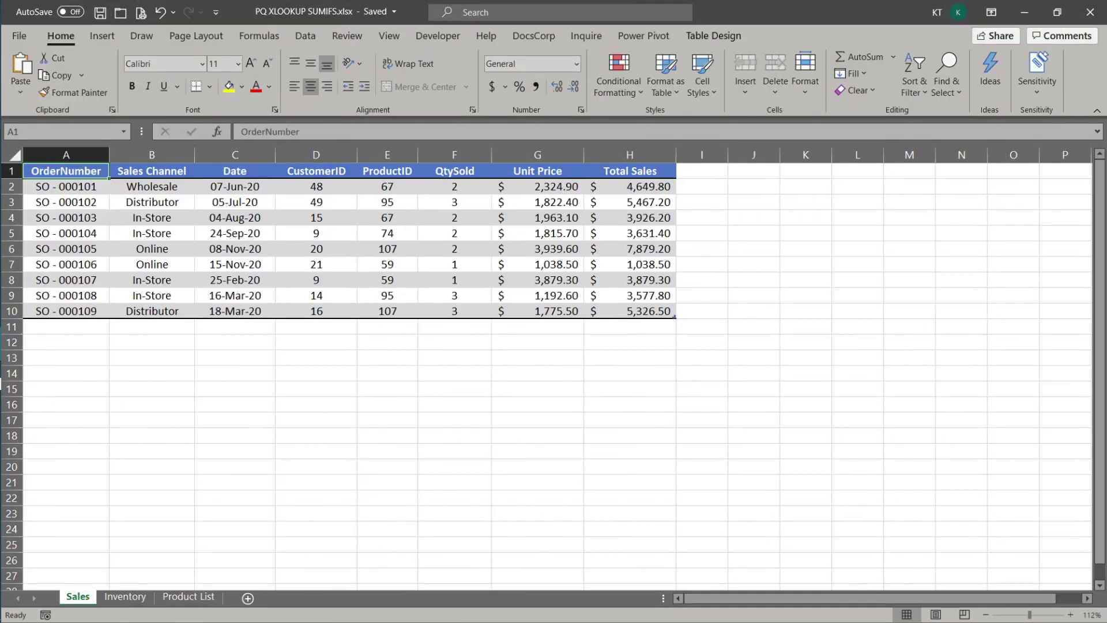
Look through the Inventory and Product List sheets of the workbook
key("ctrl+Page_Down")
key("ctrl+Page_Down")
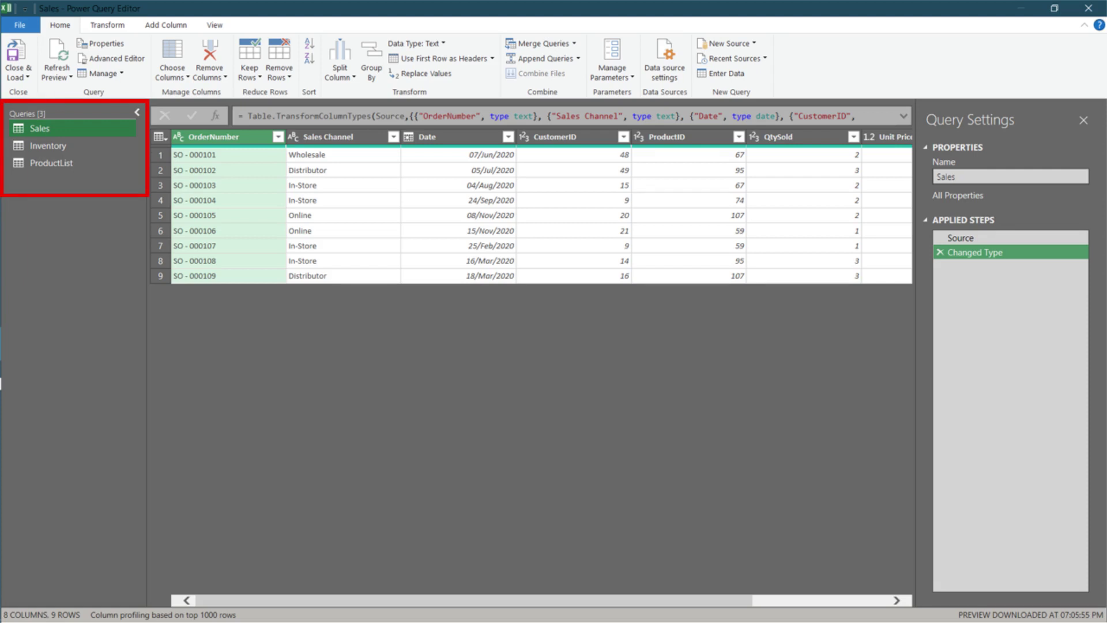
Duplicate the Inventory query and name the copy FIFO_Simple
left_click(95, 146)
right_click(94, 145)
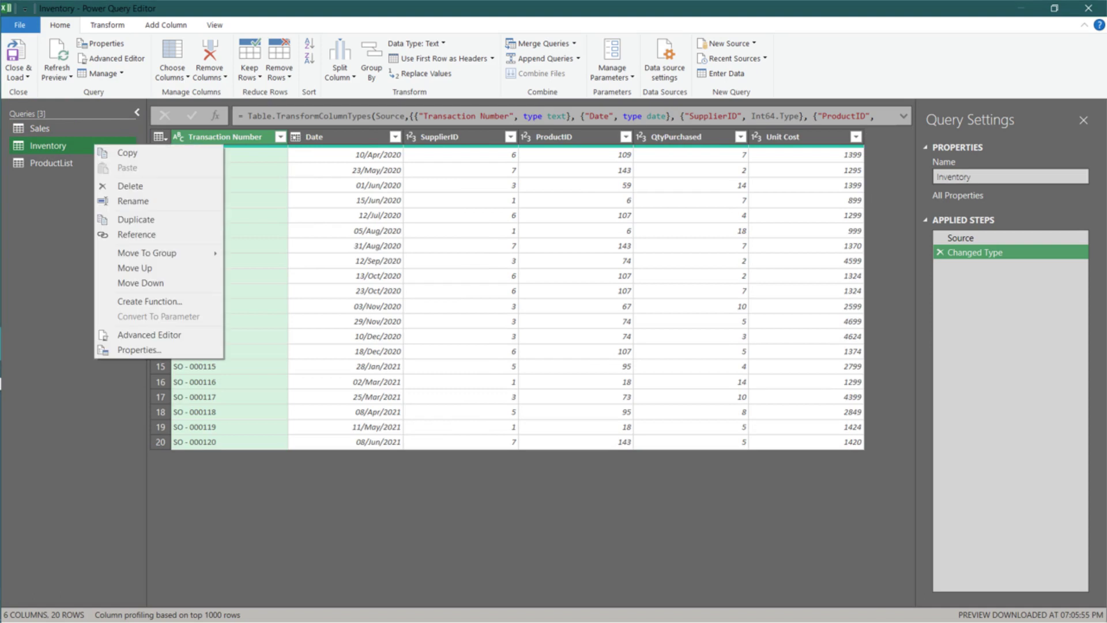
left_click(136, 219)
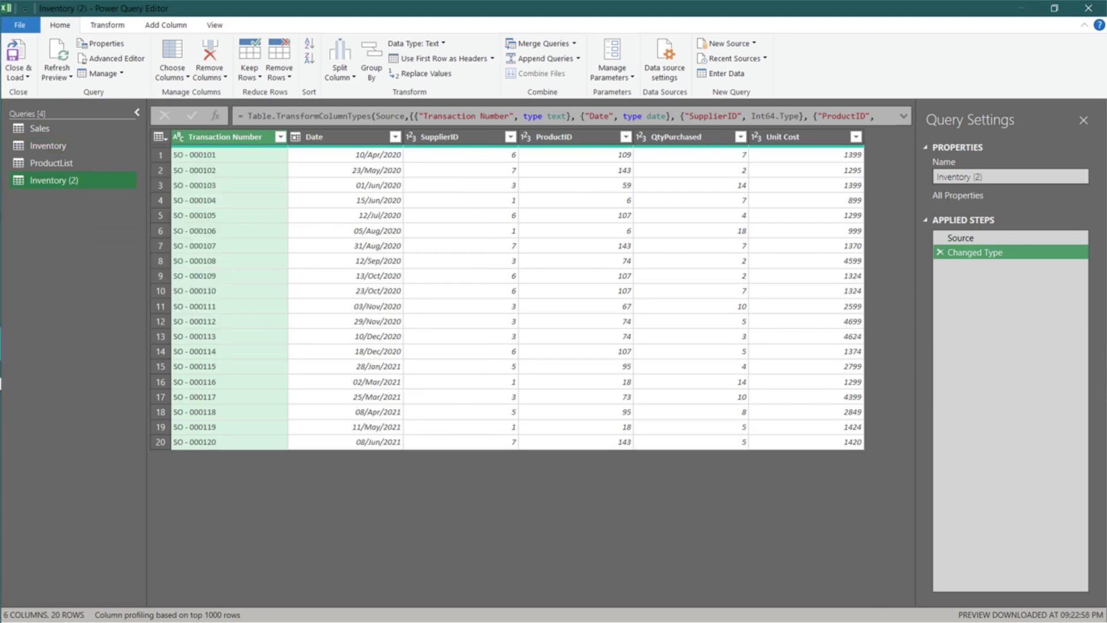
left_click(959, 176)
type("FIFO_Simple")
key("Return")
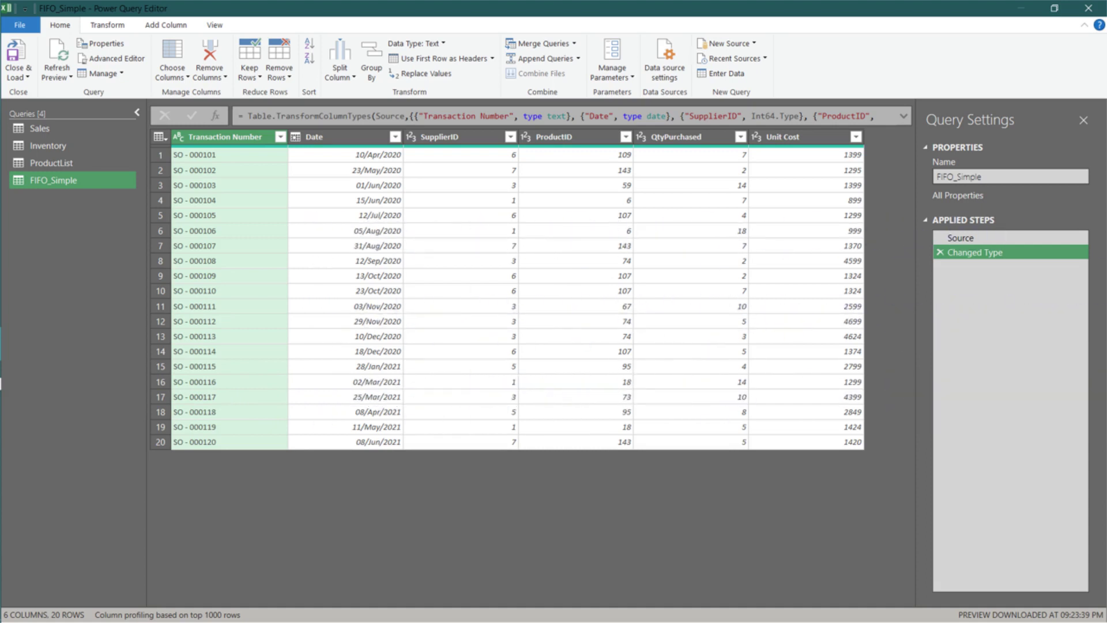
Add a custom column named QtySold with the formula = Sales and preview the table in its first row
left_click(165, 25)
left_click(65, 59)
type("QtySold")
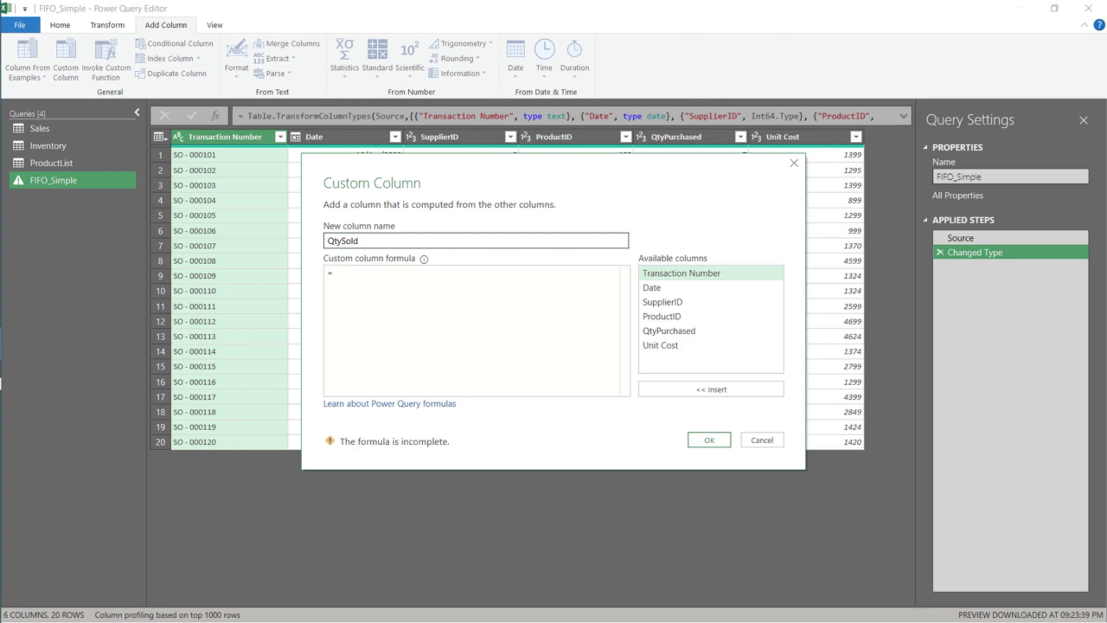
type("Sales")
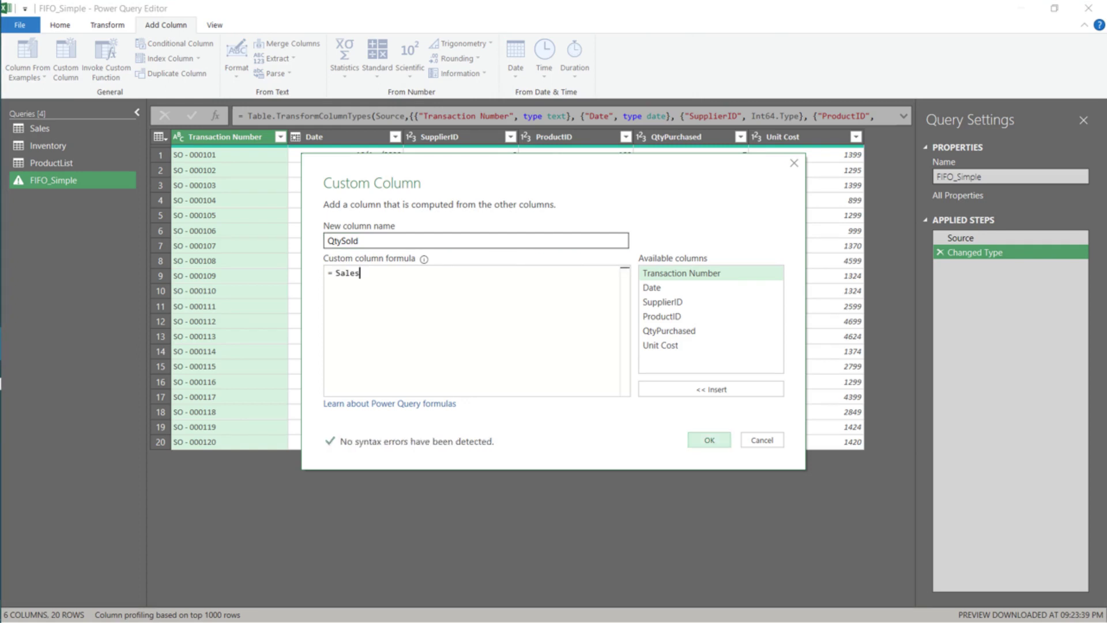
left_click(709, 440)
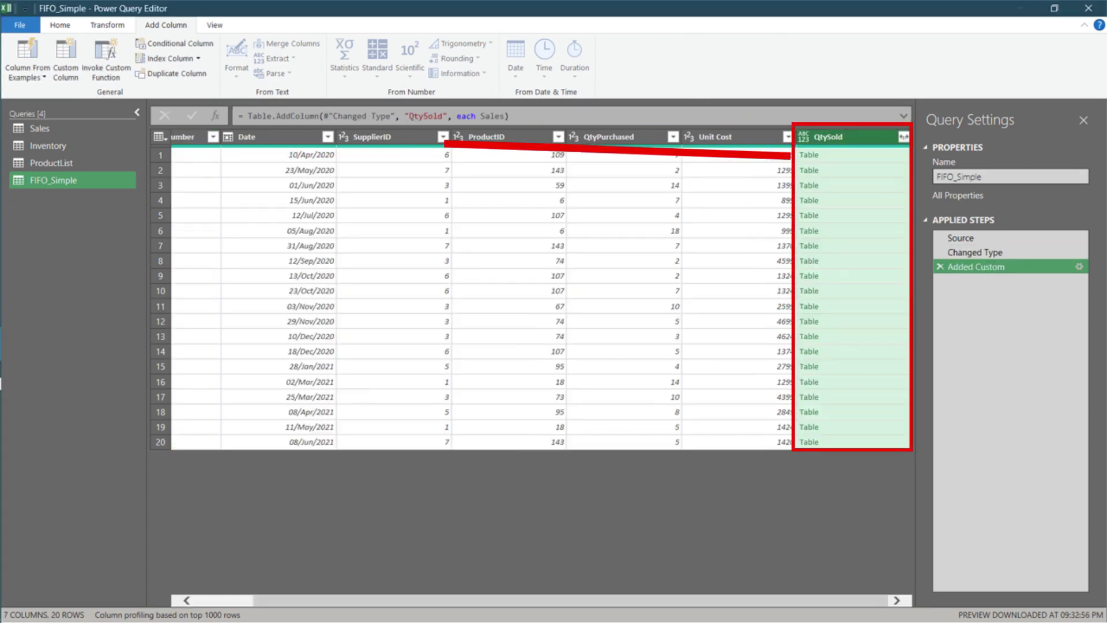
left_click(852, 154)
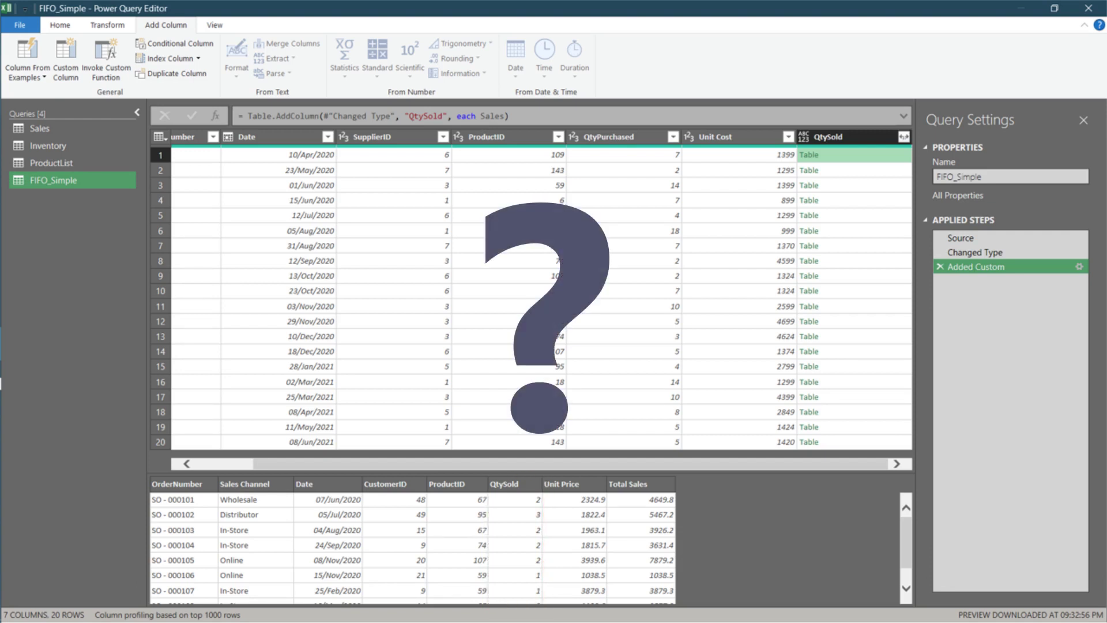
Filter ProductID to 107 and move the Filtered Rows step before the Added Custom step
left_click(559, 137)
type("107")
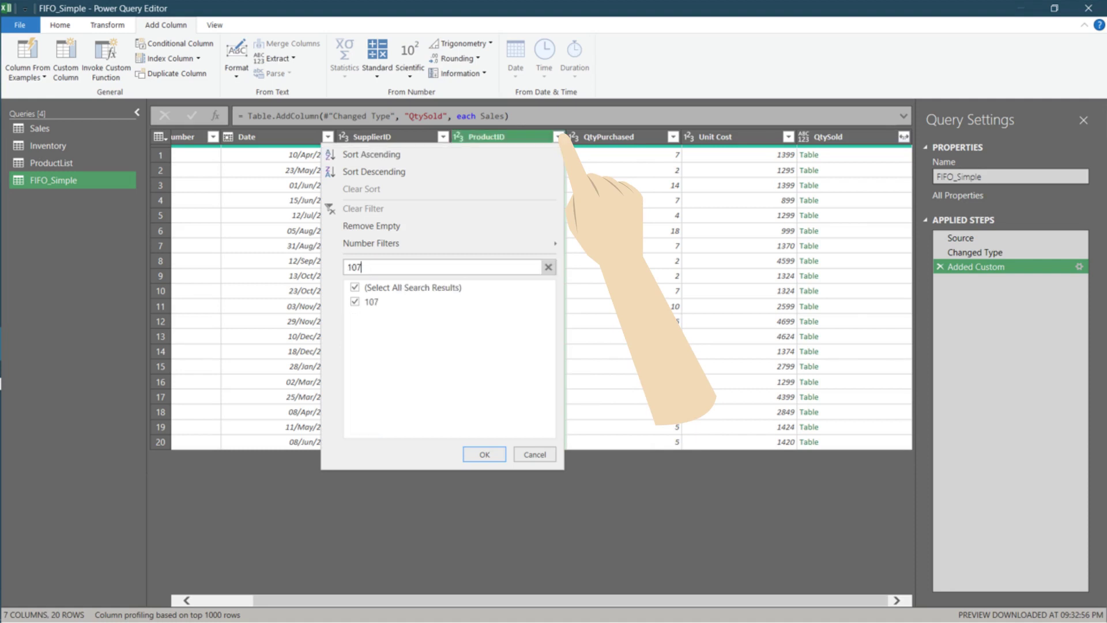
key("Return")
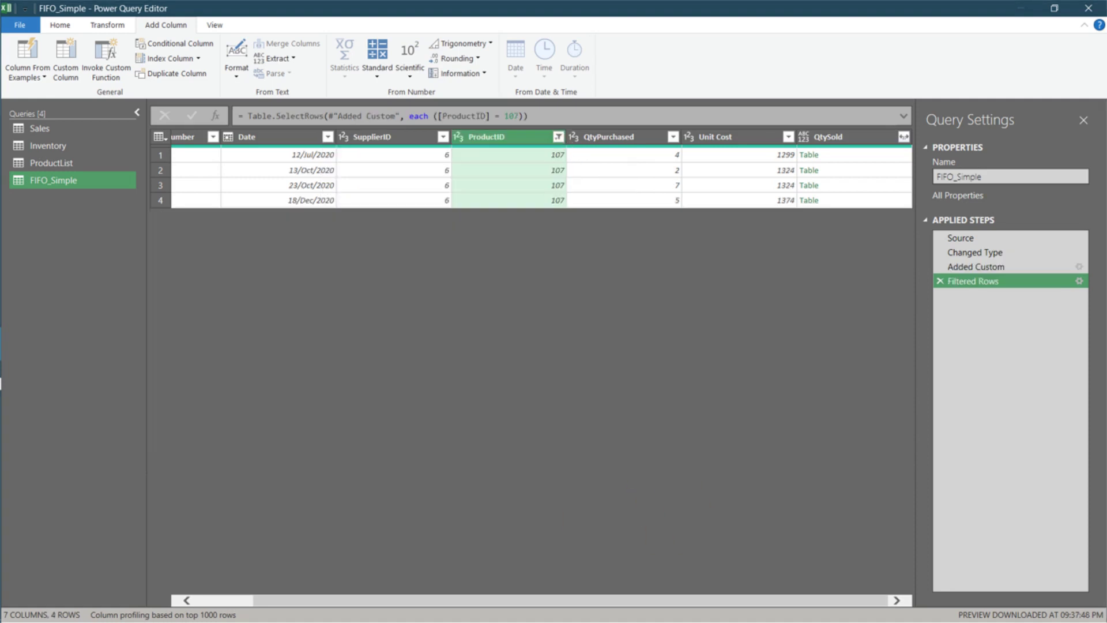
left_click_drag(247, 116, 528, 116)
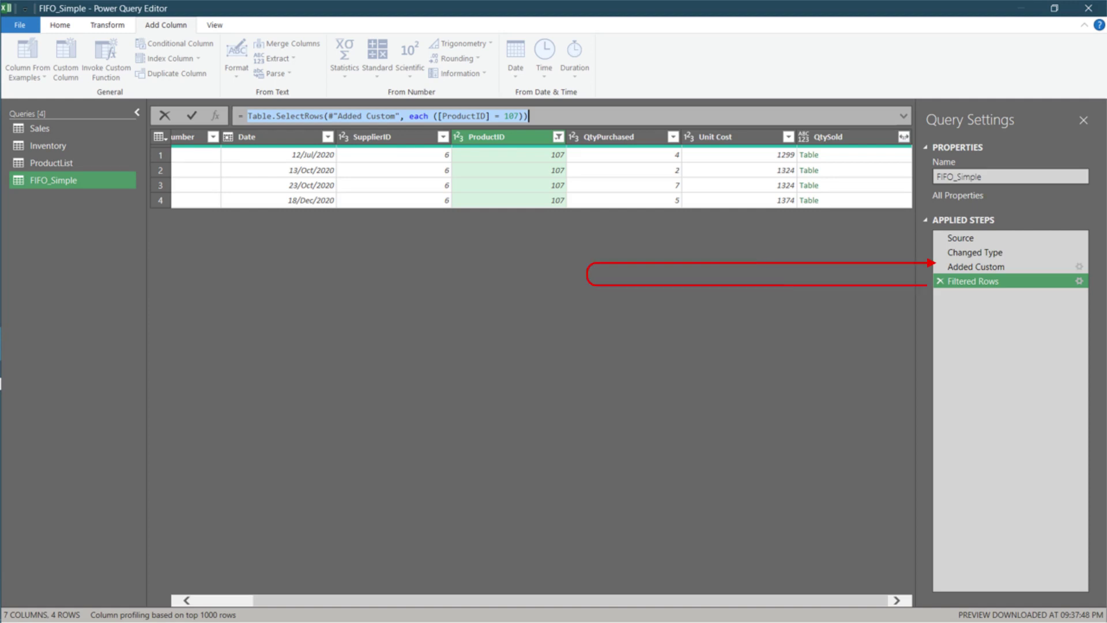
left_click_drag(972, 280, 973, 263)
left_click(976, 280)
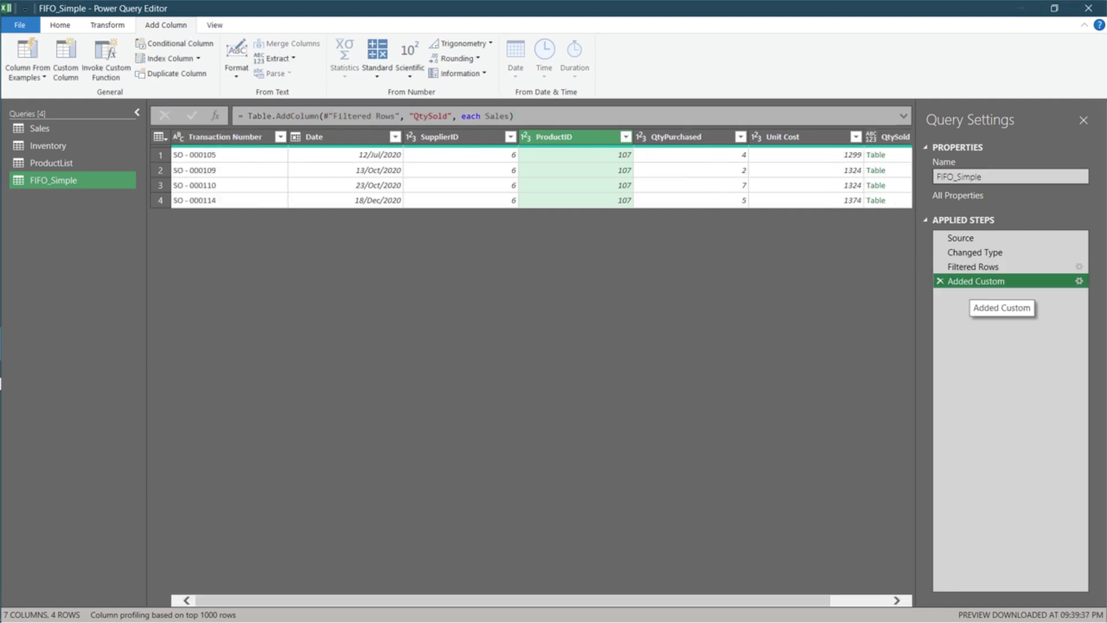
Change the QtySold column's formula to the one-item list {Sales[OrderNumber]{0}} and preview the first row's list
left_click(853, 155)
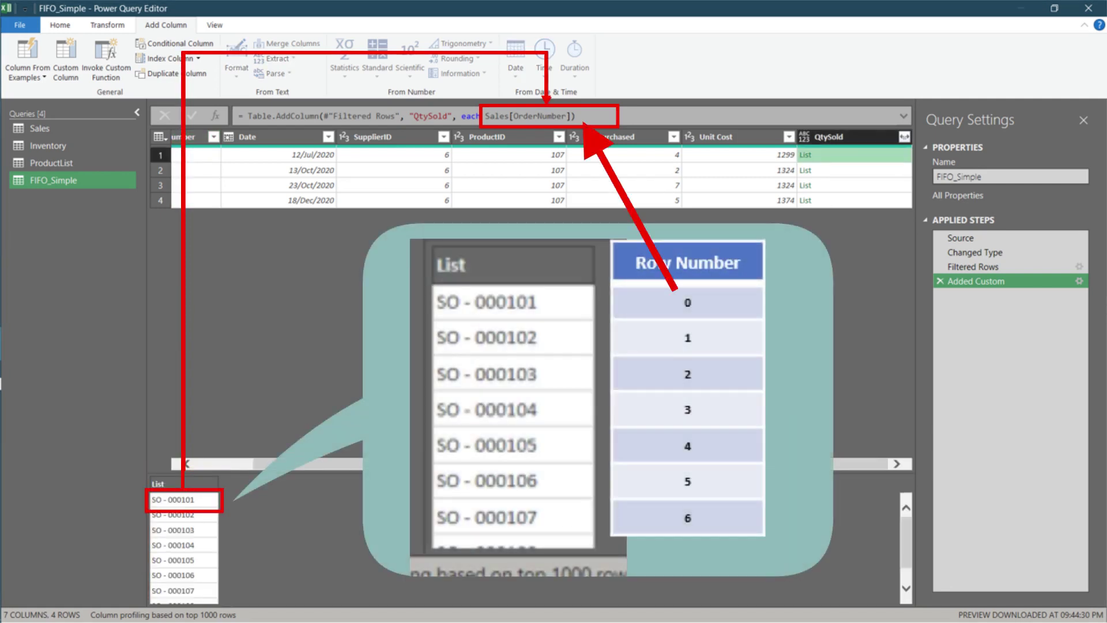
type("{0}")
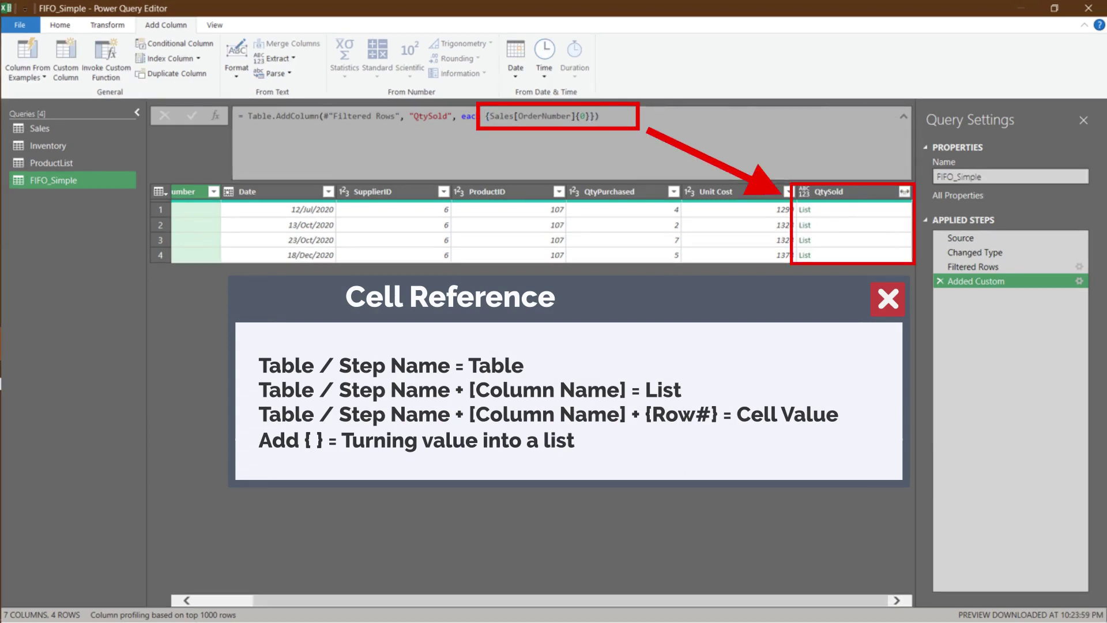
left_click(853, 210)
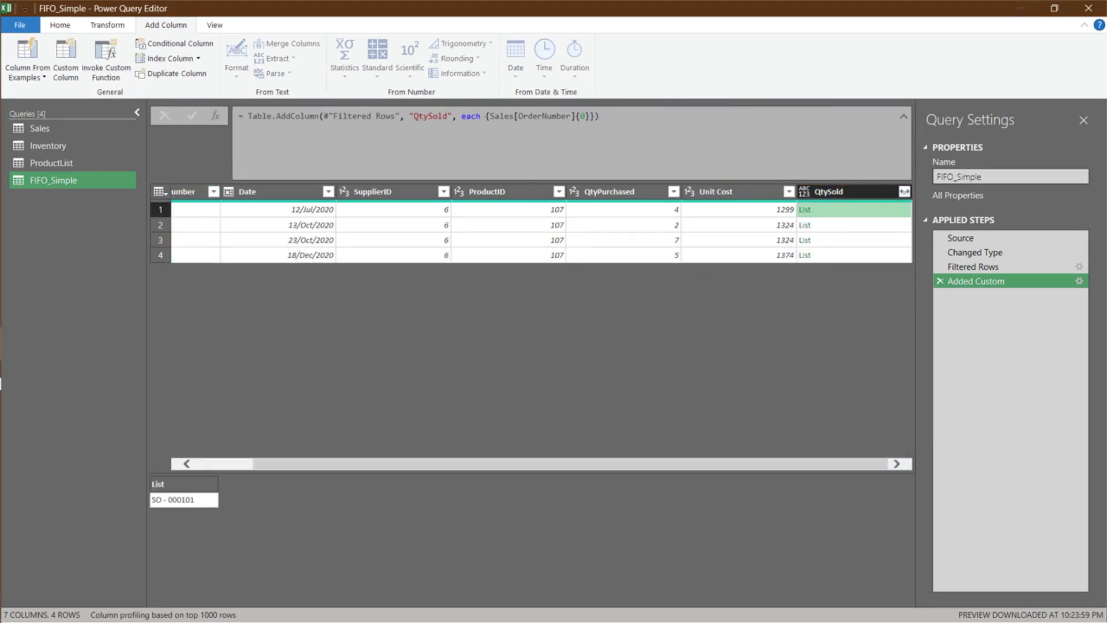
Restore the QtySold column's formula to reference the whole Sales table
left_click_drag(485, 116, 594, 116)
type("Sales")
key("Return")
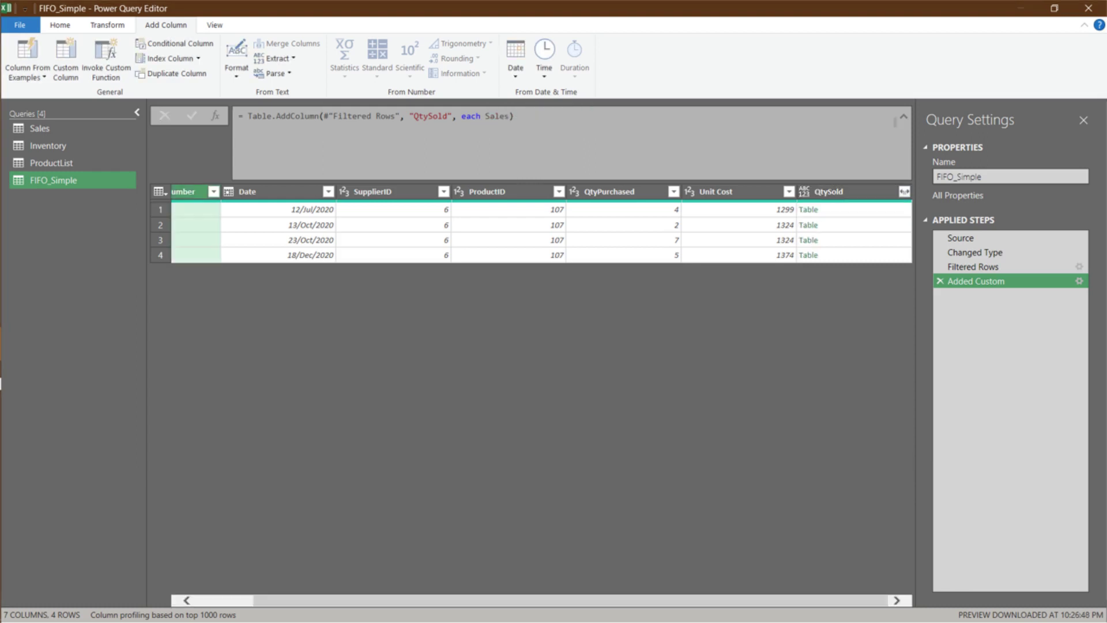
Build the QtySold column's formula up to List.Min({[QtyPurchased]} & {List.Sum(Table.SelectRows(Sales, (x)=> x[ProductID]=[ProductID])[QtySold])})
left_click(854, 210)
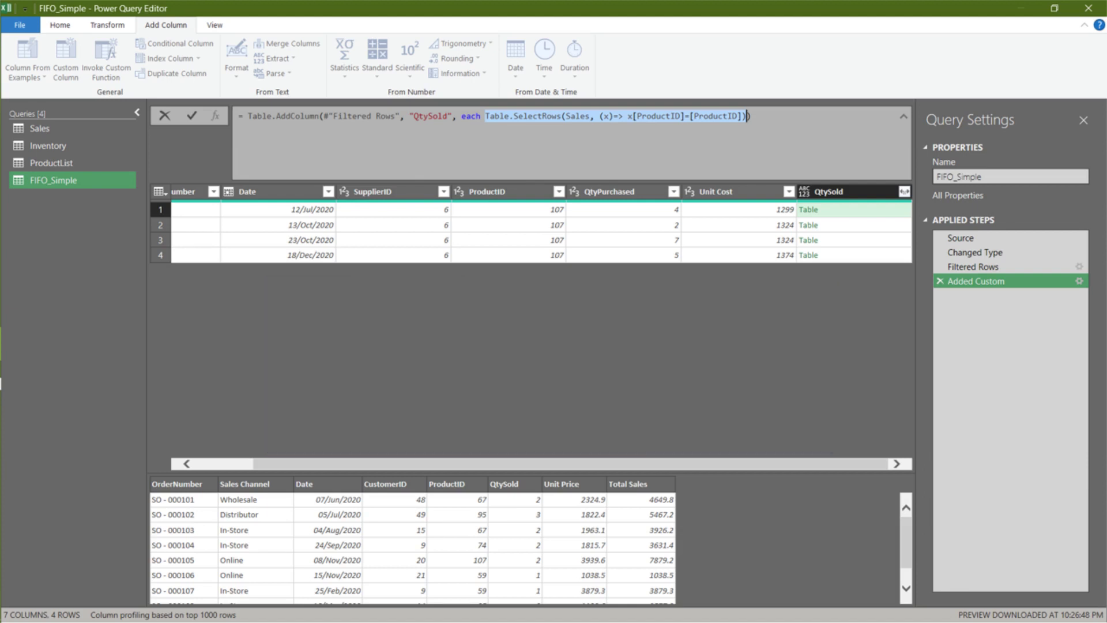
key("Return")
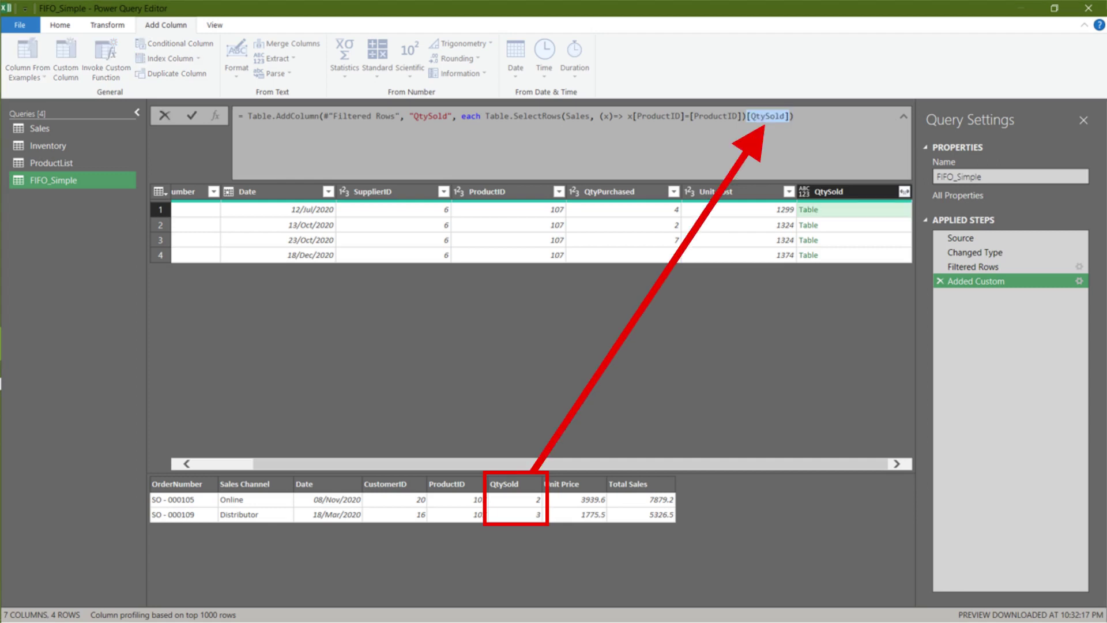
key("Return")
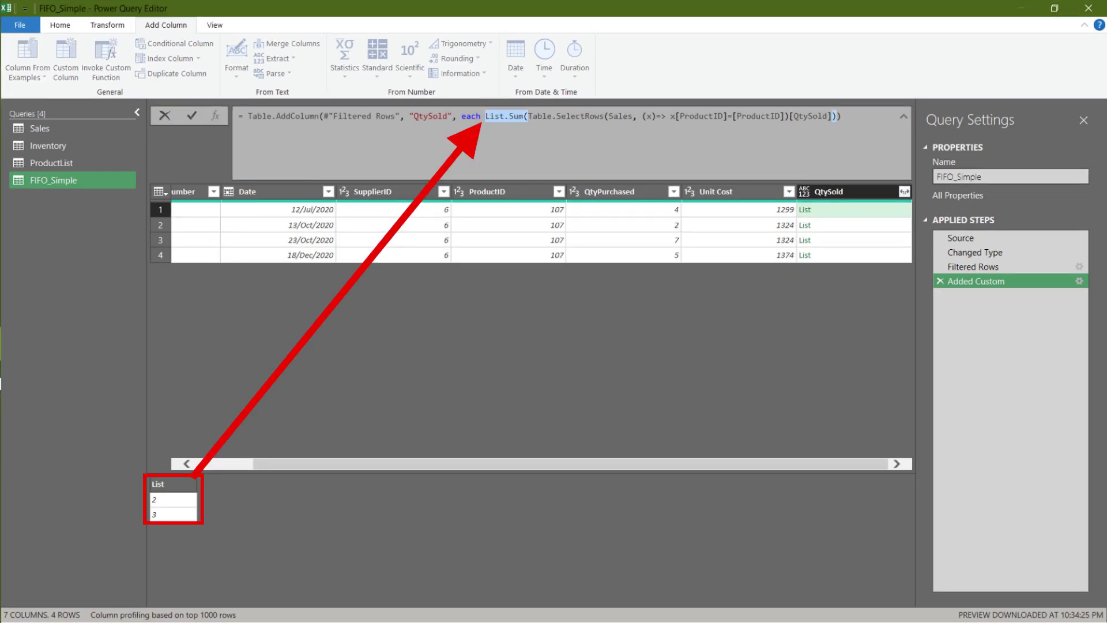
key("Return")
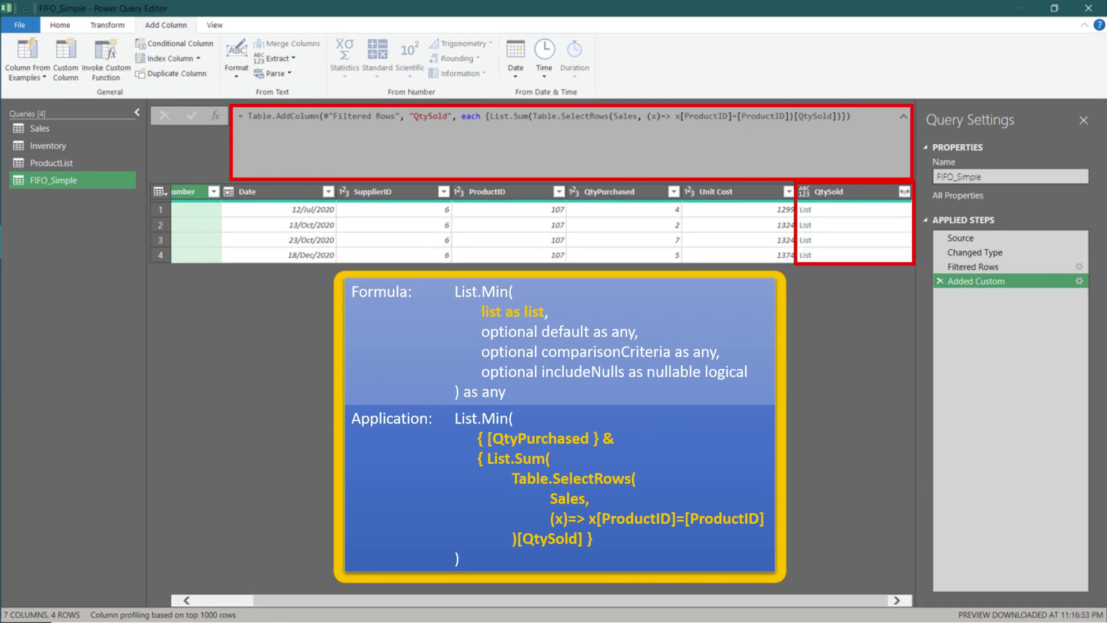
left_click(854, 209)
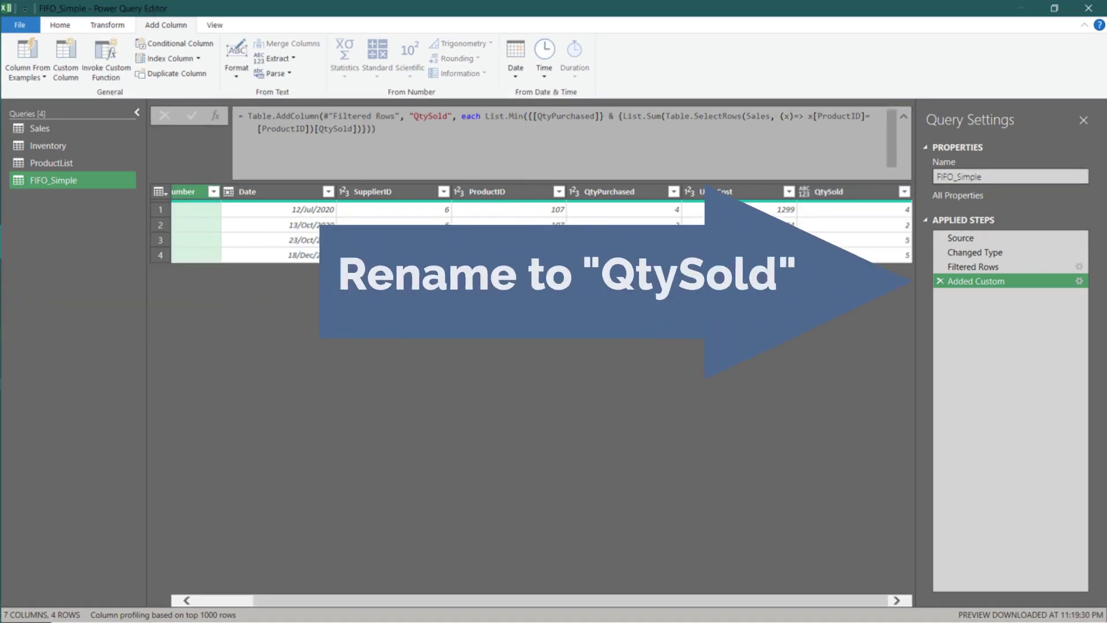
key("F2")
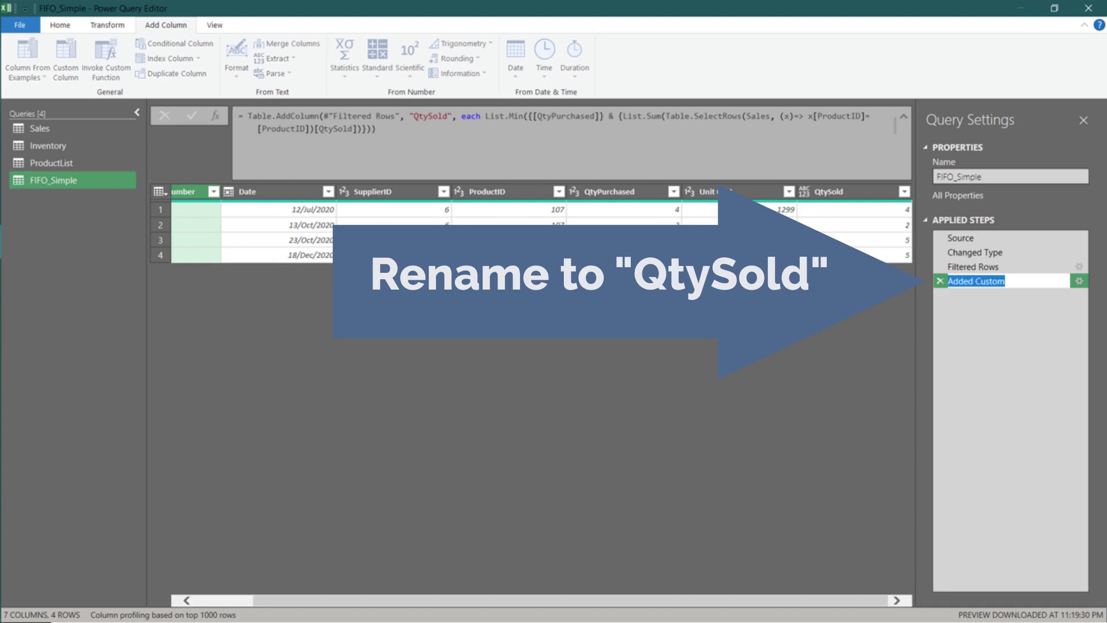
type("QtySold")
key("Return")
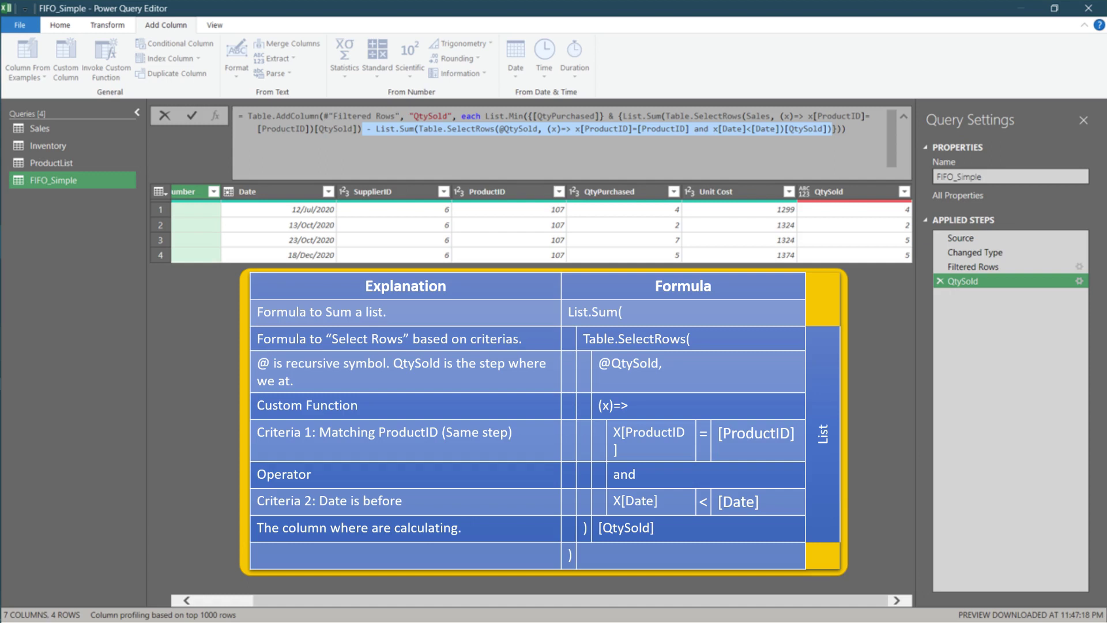
key("Return")
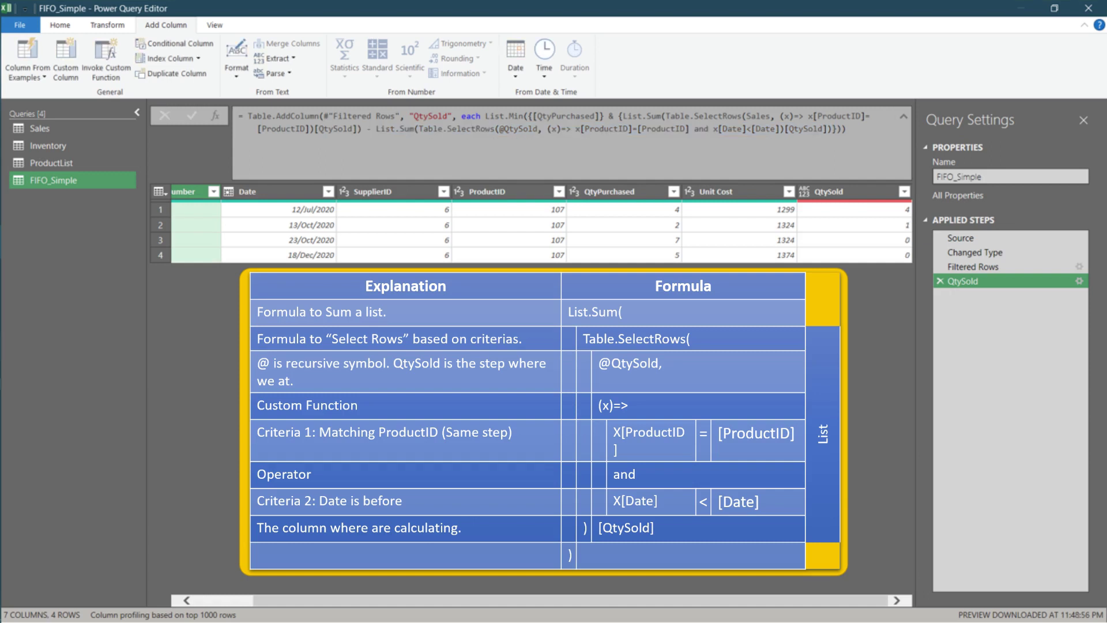
Add a custom column named QtyBalance with the formula [QtyPurchased] - [QtySold]
left_click(65, 58)
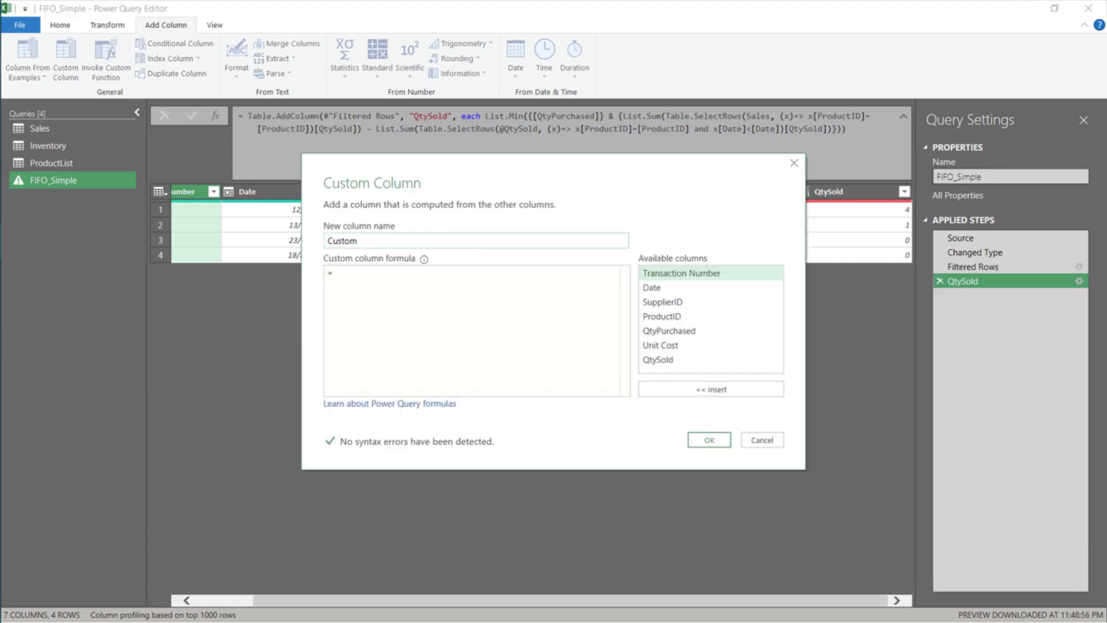
type("QtyBalance")
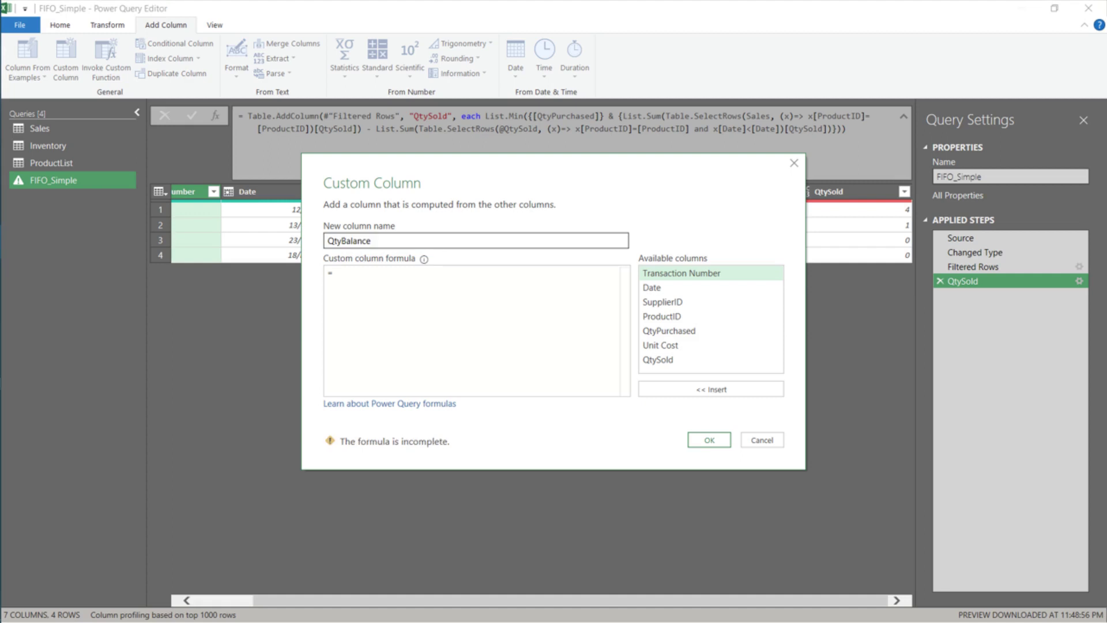
double_click(669, 330)
type("-")
double_click(658, 359)
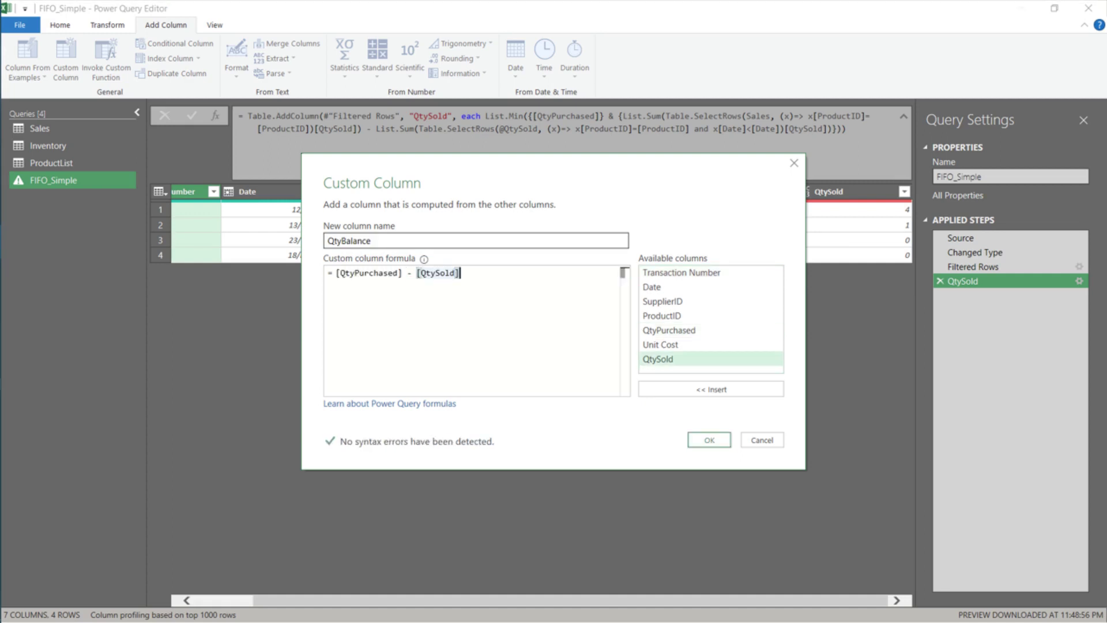
left_click(709, 439)
Add a custom column named COGS with the formula [QtySold] * [Unit Cost]
left_click(65, 58)
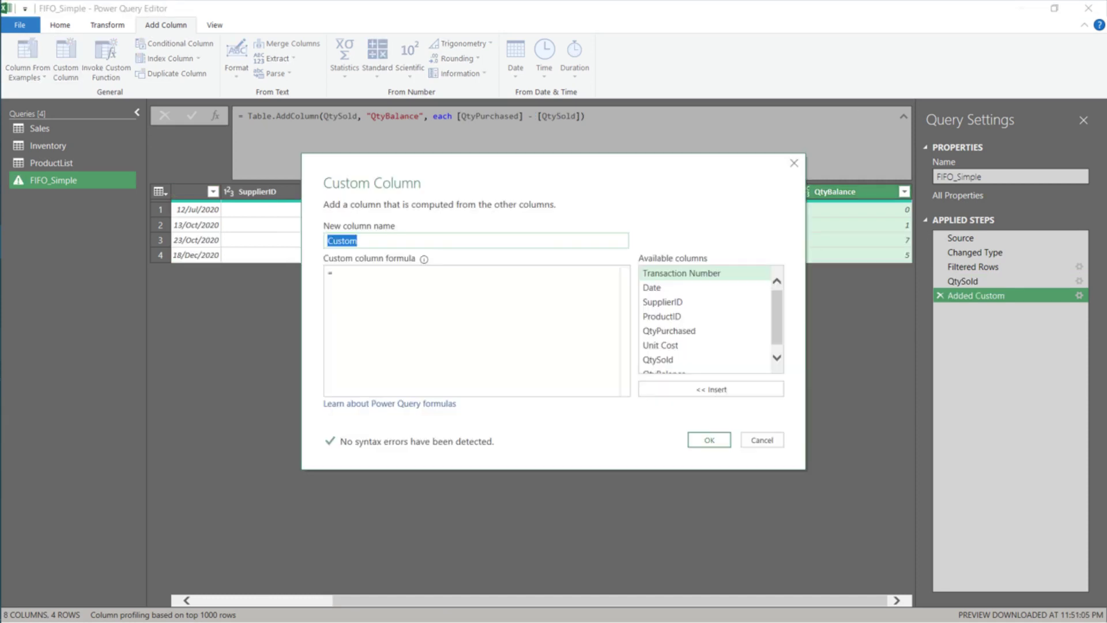
type("COGS")
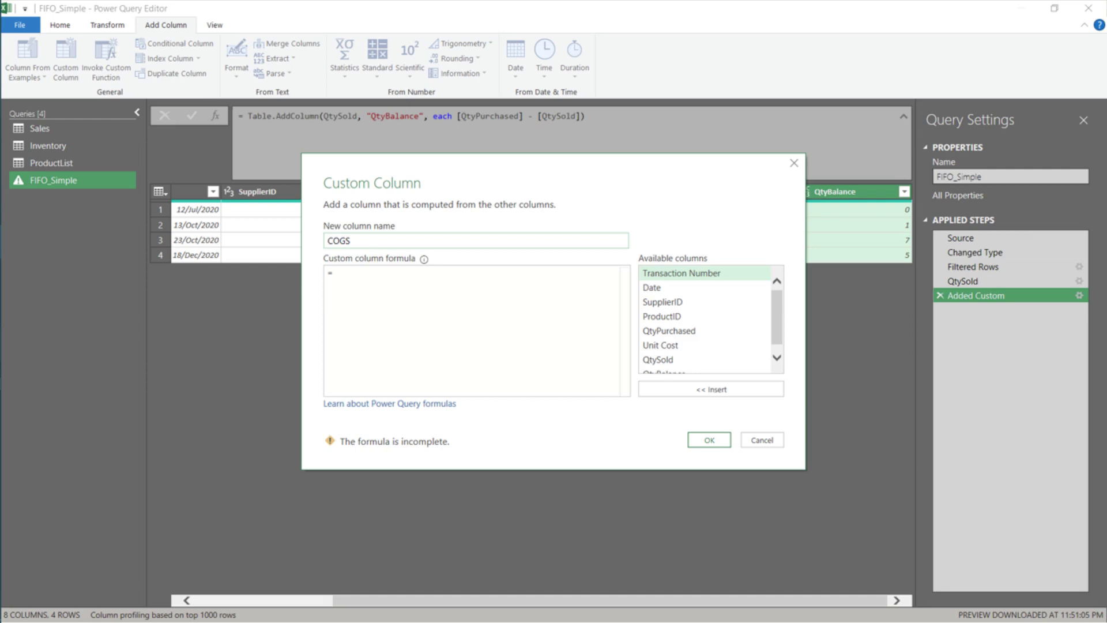
double_click(657, 360)
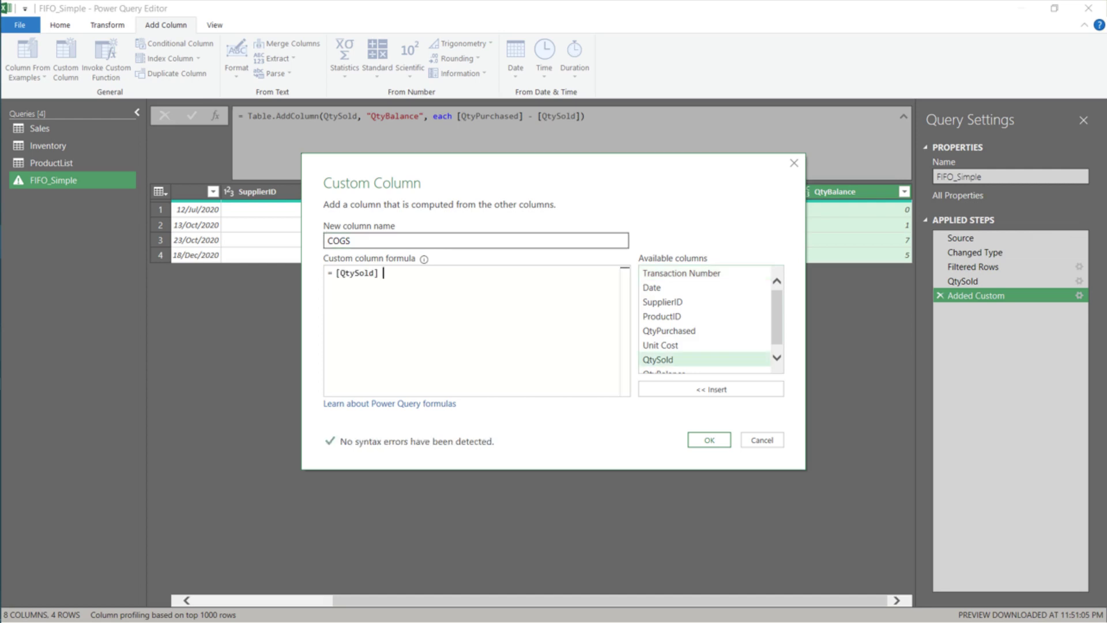
type("*")
double_click(660, 344)
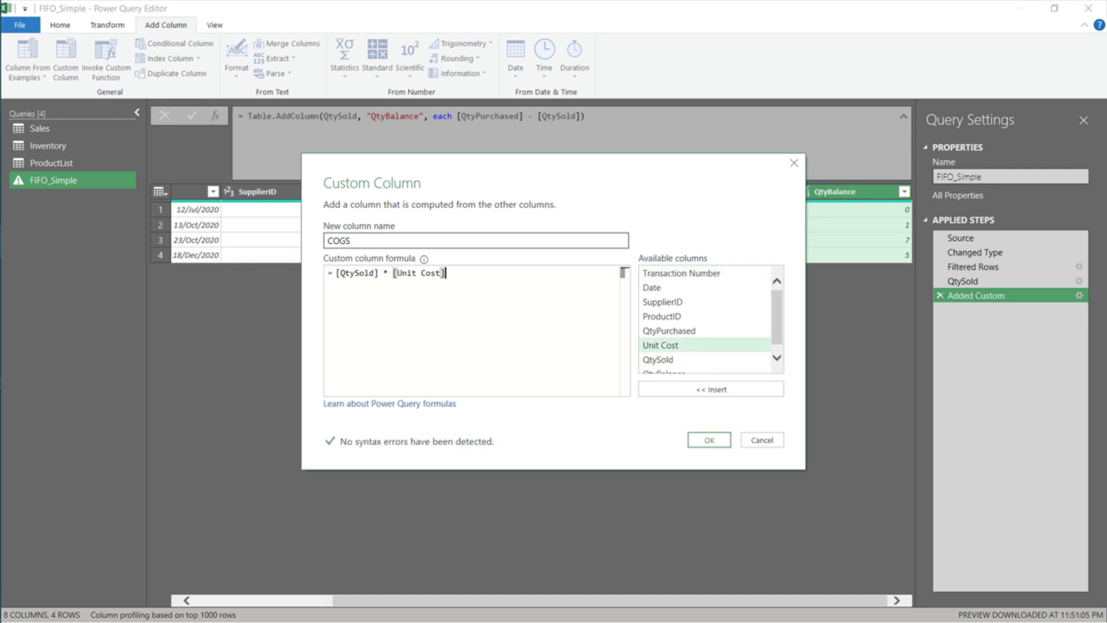
left_click(709, 440)
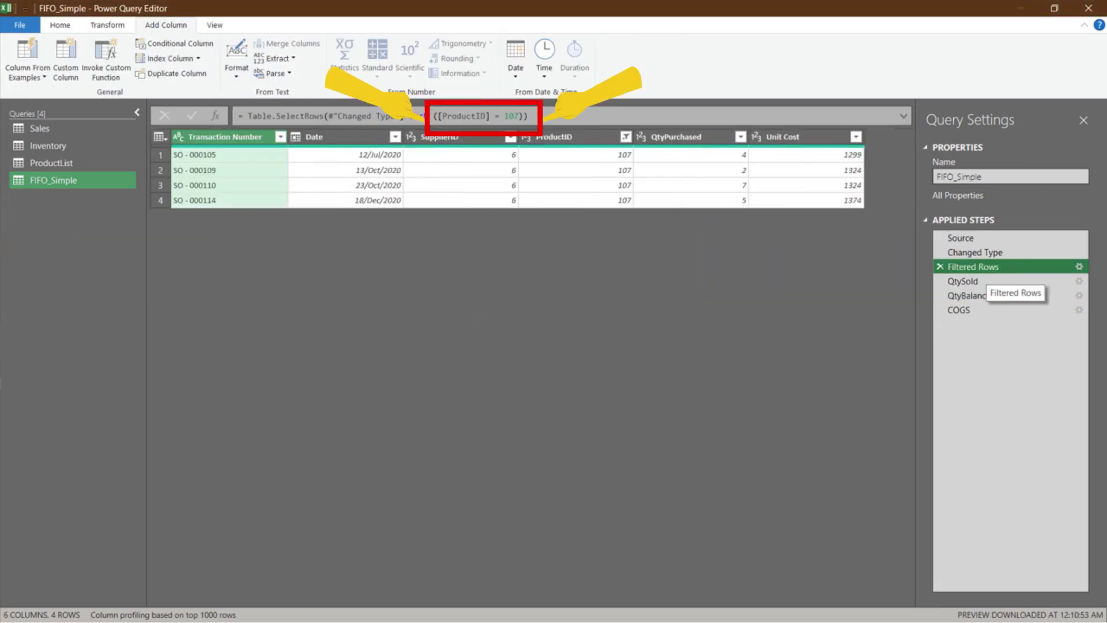
Set the ProductID value in the Filtered Rows step's formula to 74
double_click(511, 116)
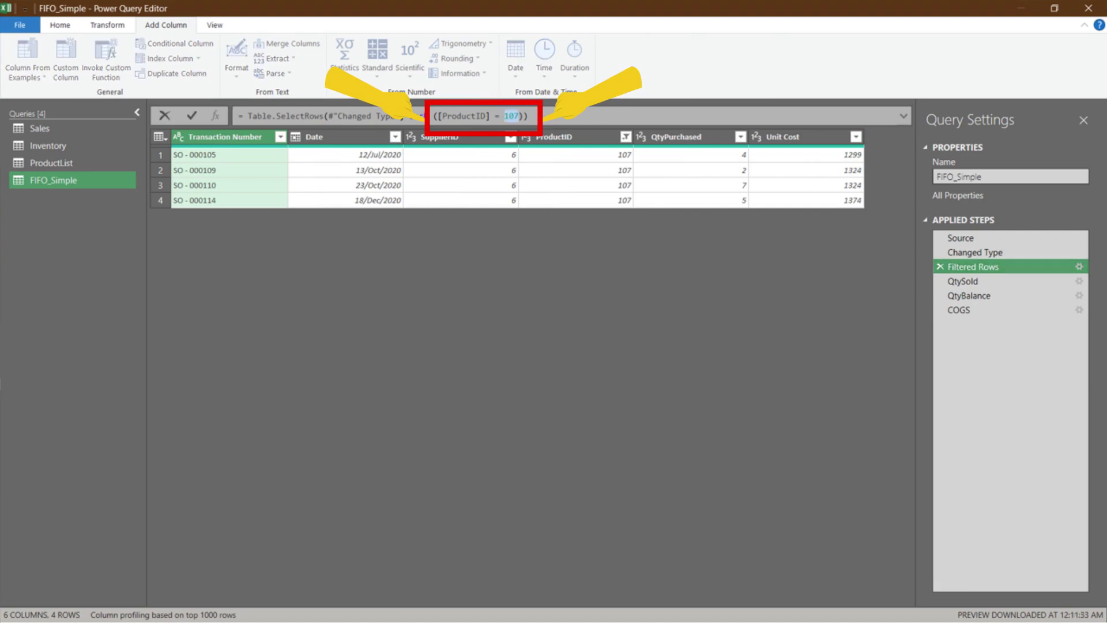
type("74")
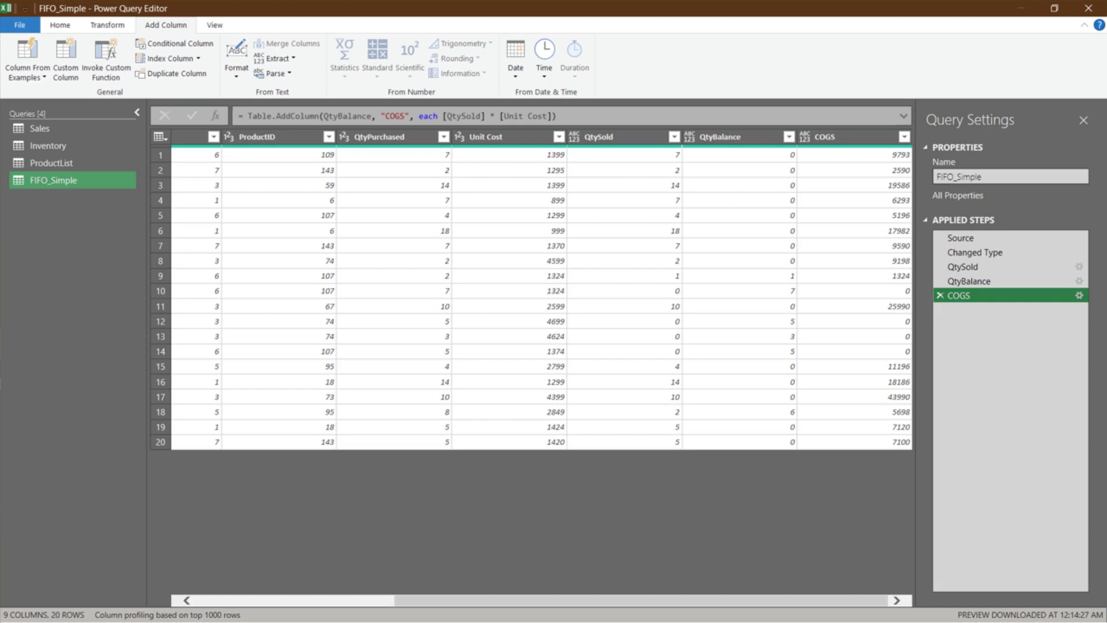
Append the Sales table to the Inventory table as a new query and name it FIFO_Complex
left_click(59, 25)
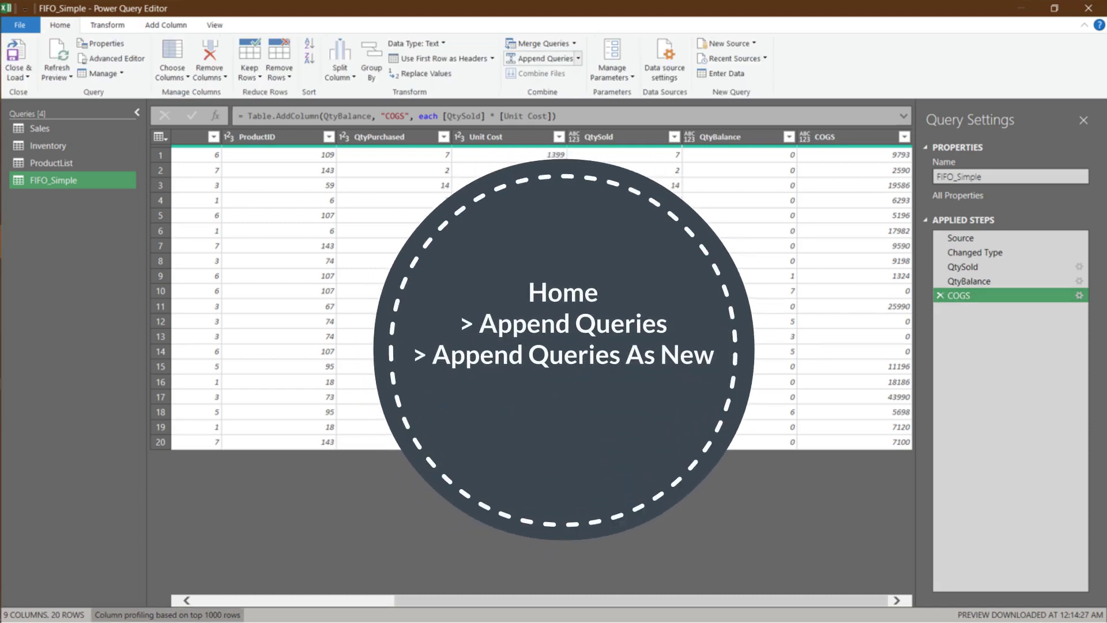
left_click(578, 59)
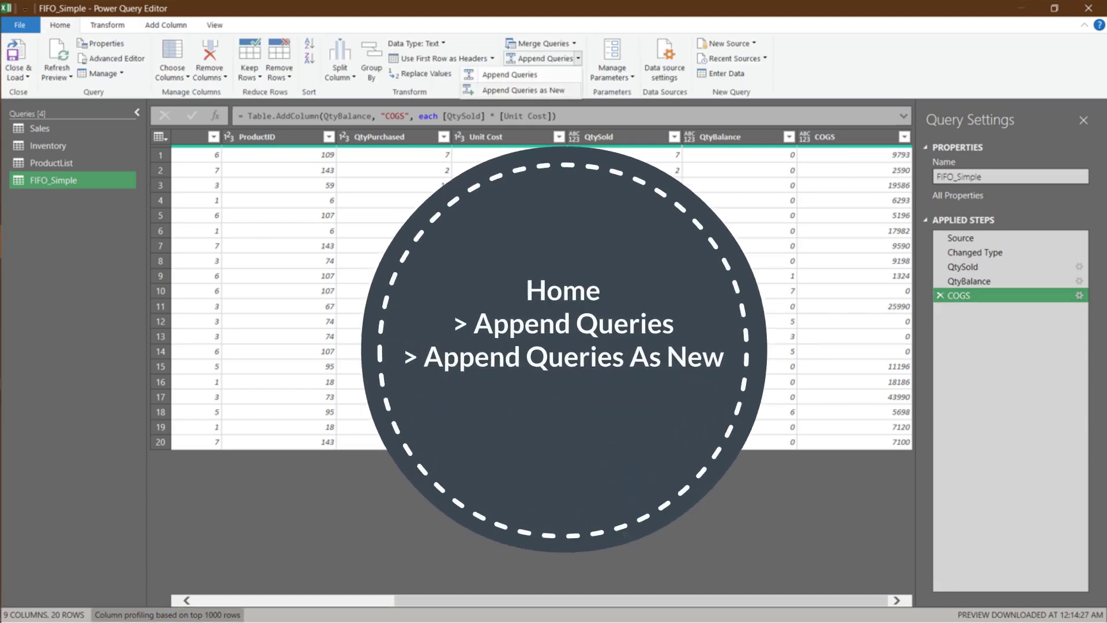
left_click(524, 90)
left_click(406, 316)
left_click(406, 345)
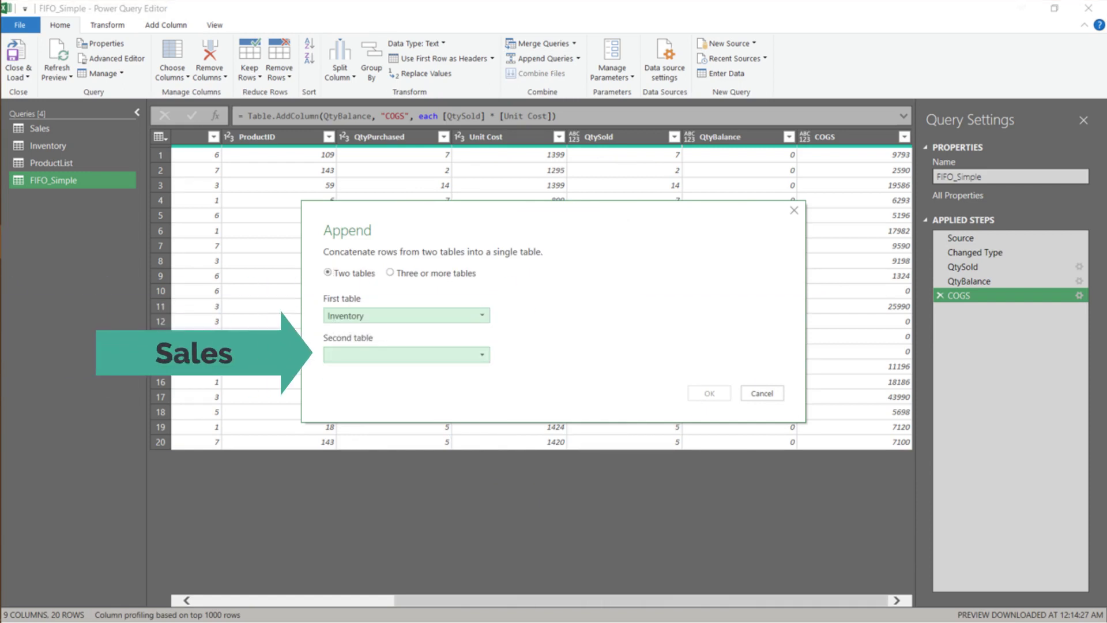
left_click(432, 354)
left_click(433, 370)
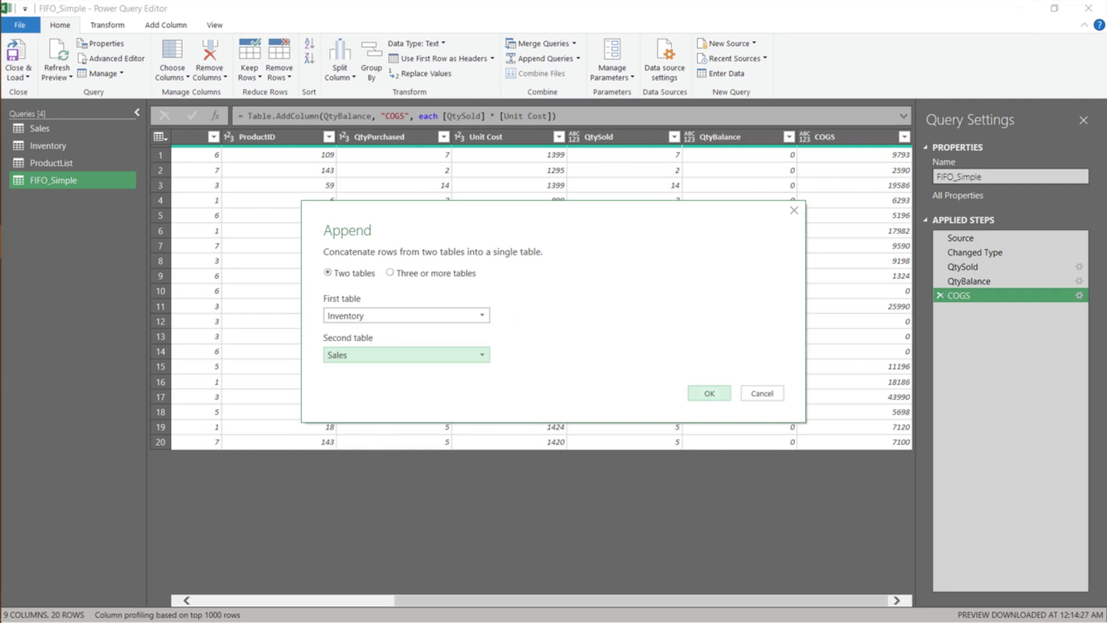
left_click(709, 392)
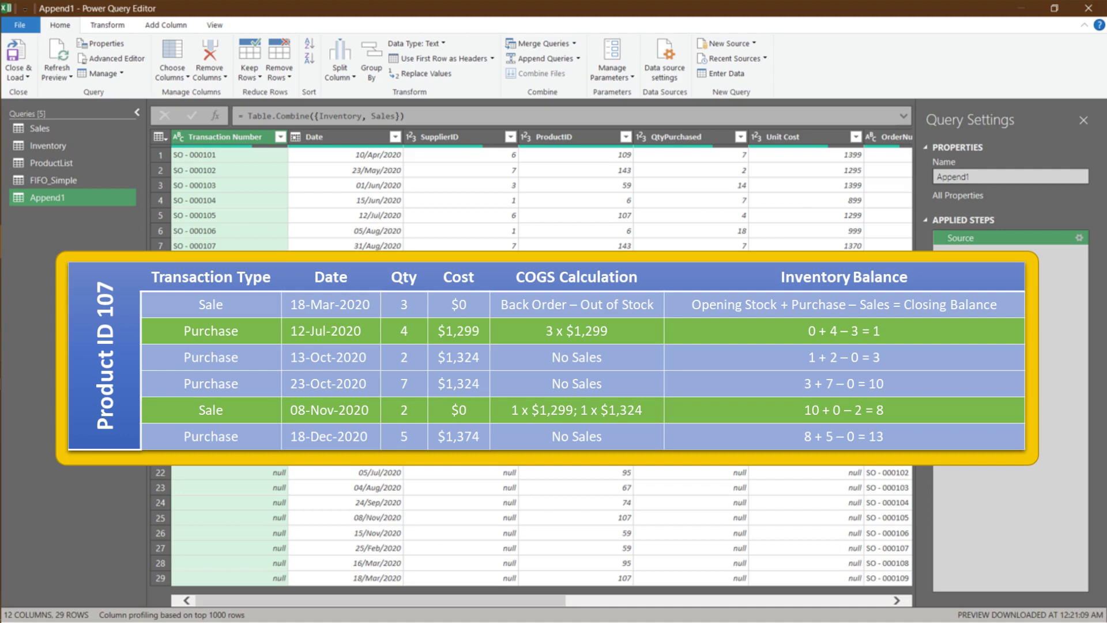
type("FIFO_Complex")
key("Return")
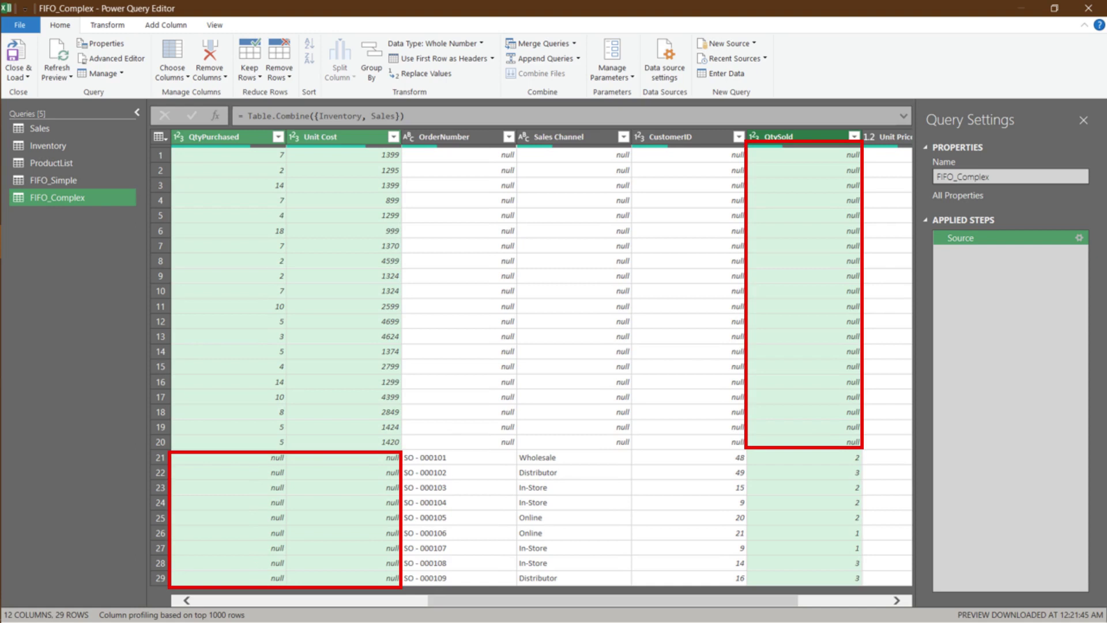
Replace null values with 0 in the QtyPurchased, Unit Cost and QtySold columns
left_click(426, 73)
type("null")
key("Tab")
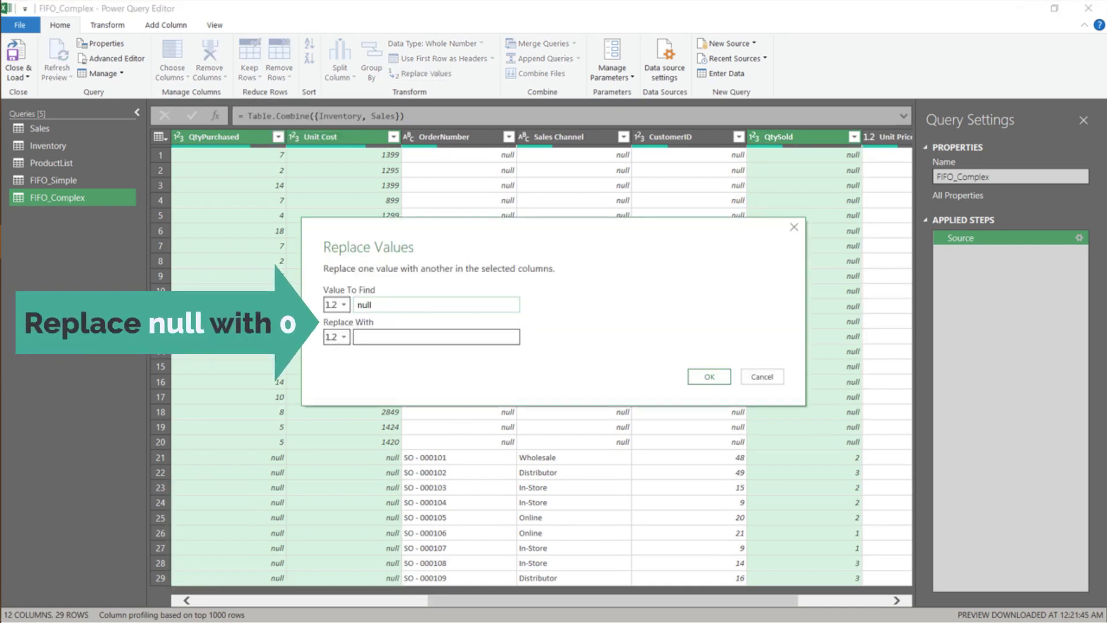
type("0")
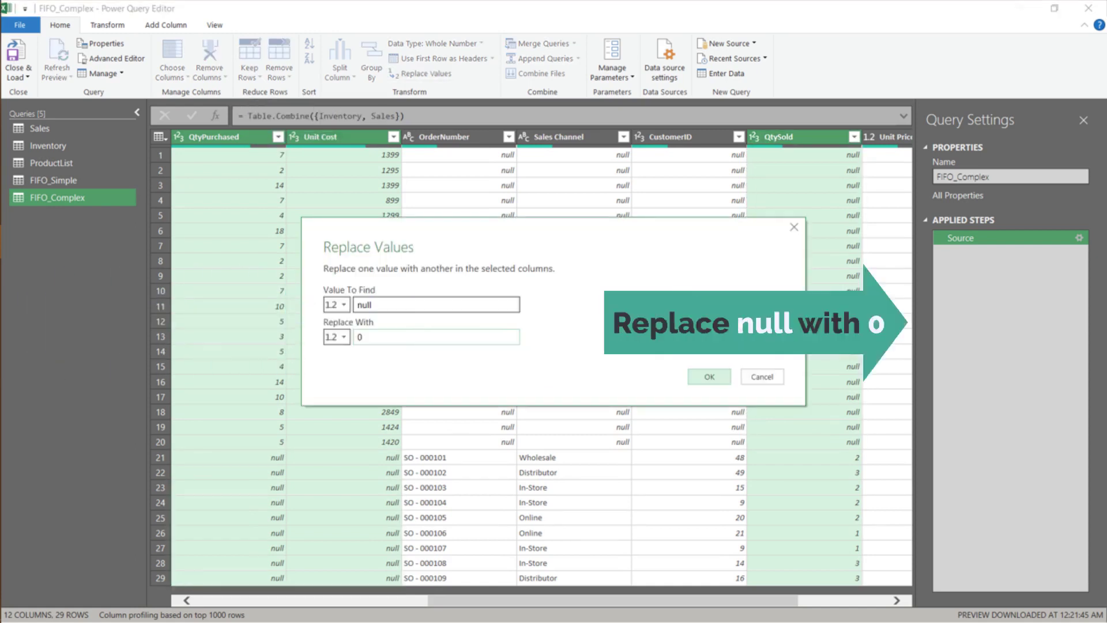
key("Return")
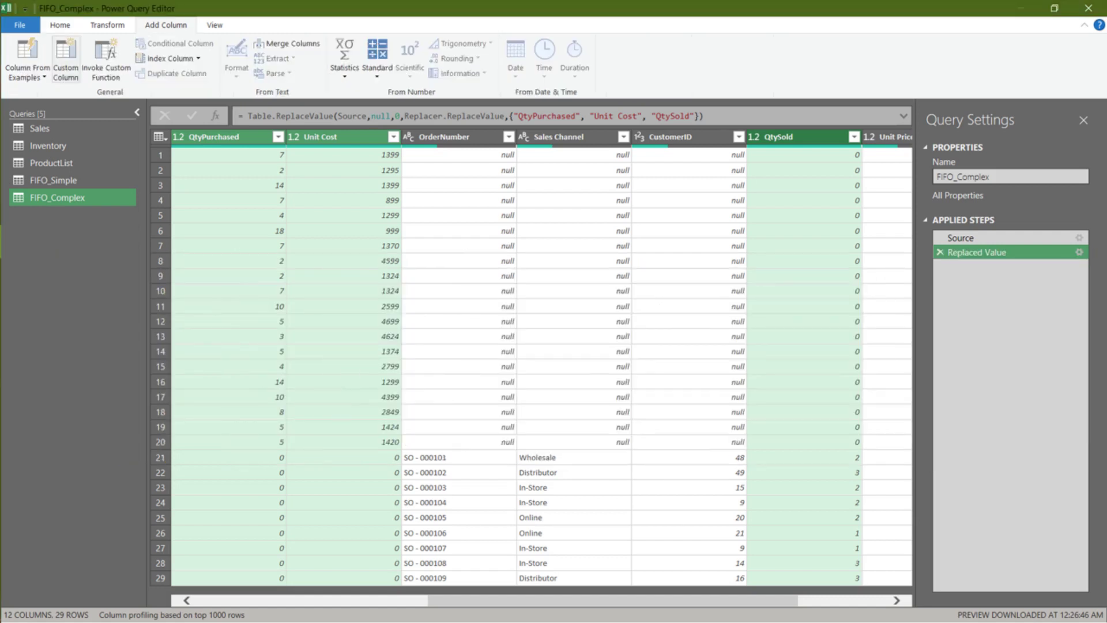
Add a custom column named QtySoldTiming with the formula #"Replaced Value"
left_click(66, 60)
type("QtySoldTiming")
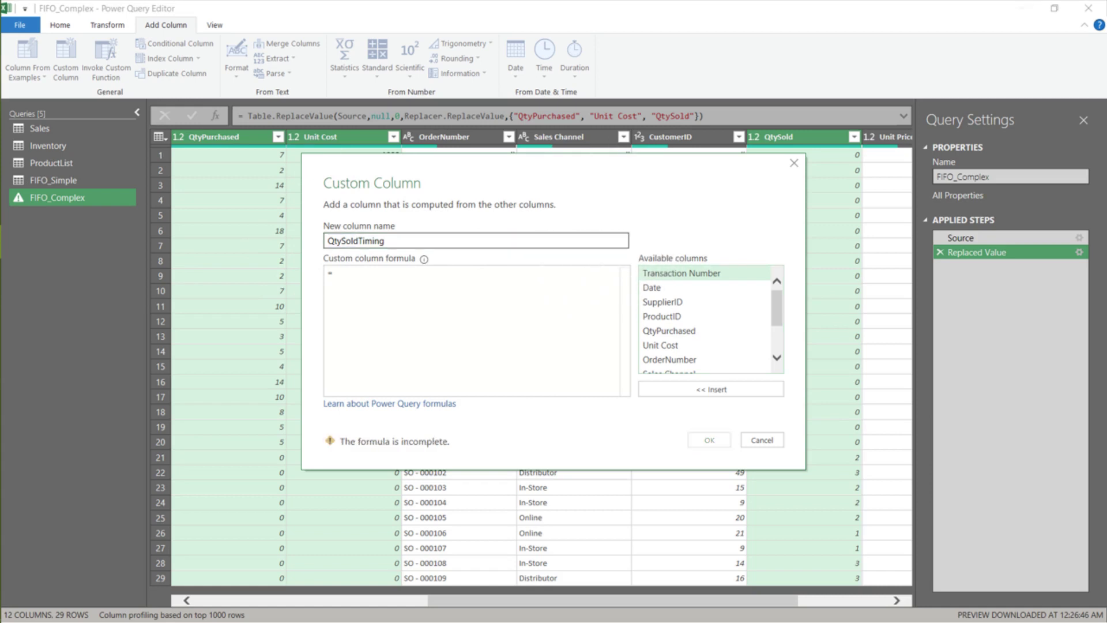
type("#\"Replaced Value\"")
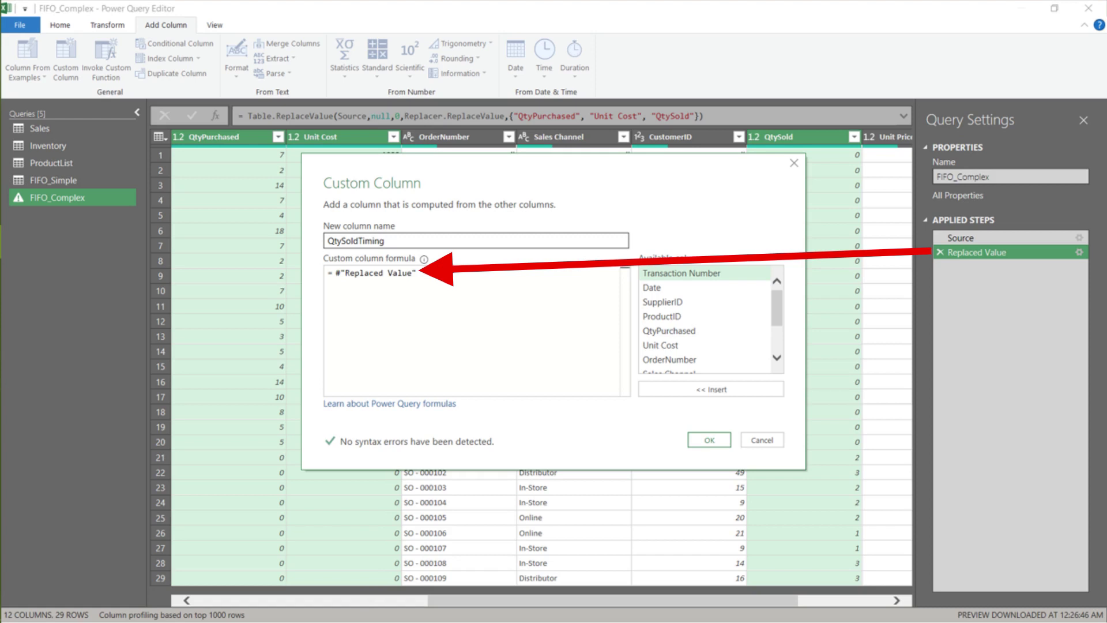
left_click(708, 439)
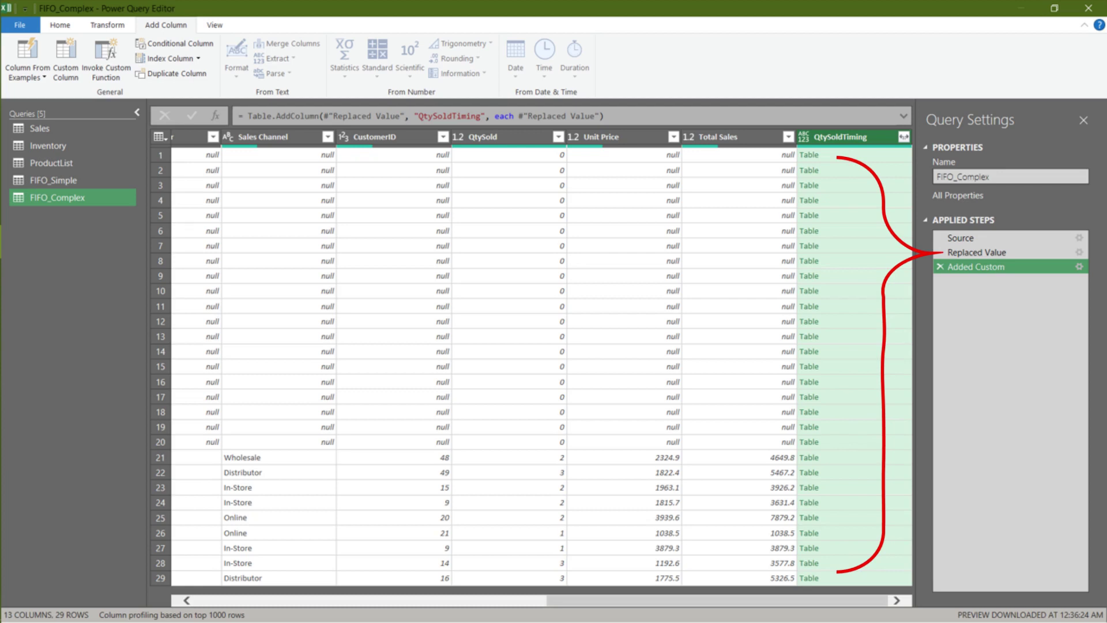
Change the QtySoldTiming expression to List.Sum(Table.SelectRows(#"Replaced Value", (x)=> x[ProductID]=[ProductID] and x[Date]<=[Date])[QtyPurchased])
left_click(853, 155)
left_click(903, 116)
left_click_drag(518, 116, 600, 116)
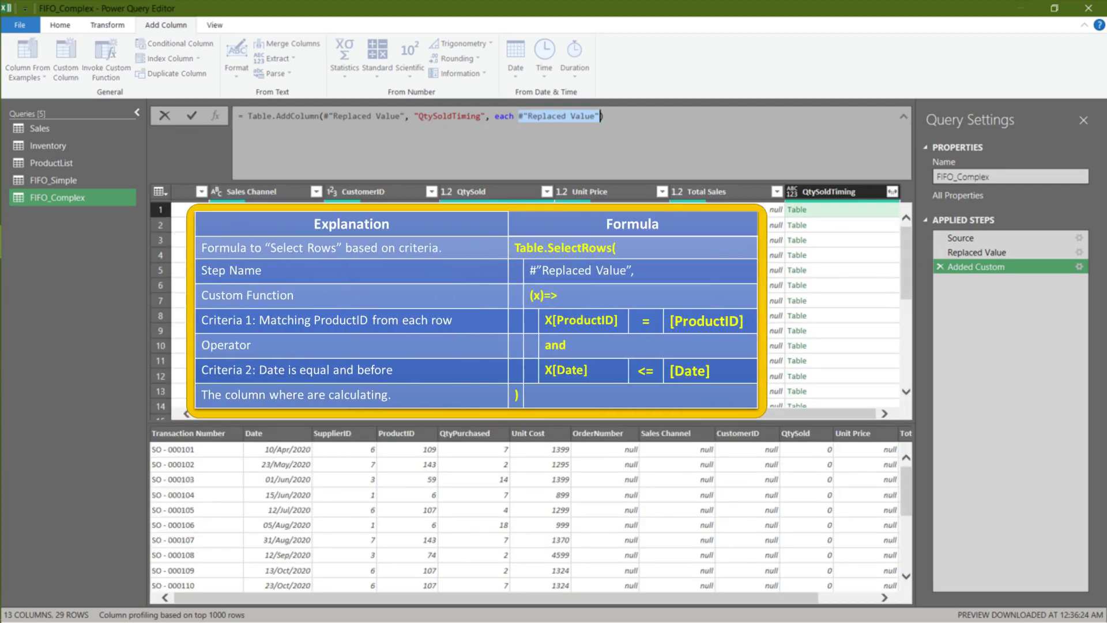
type("Table.SelectRows(#\"Replaced Value\", (x)=> x[ProductID]=[ProductID] and x[Date]<=[Date])")
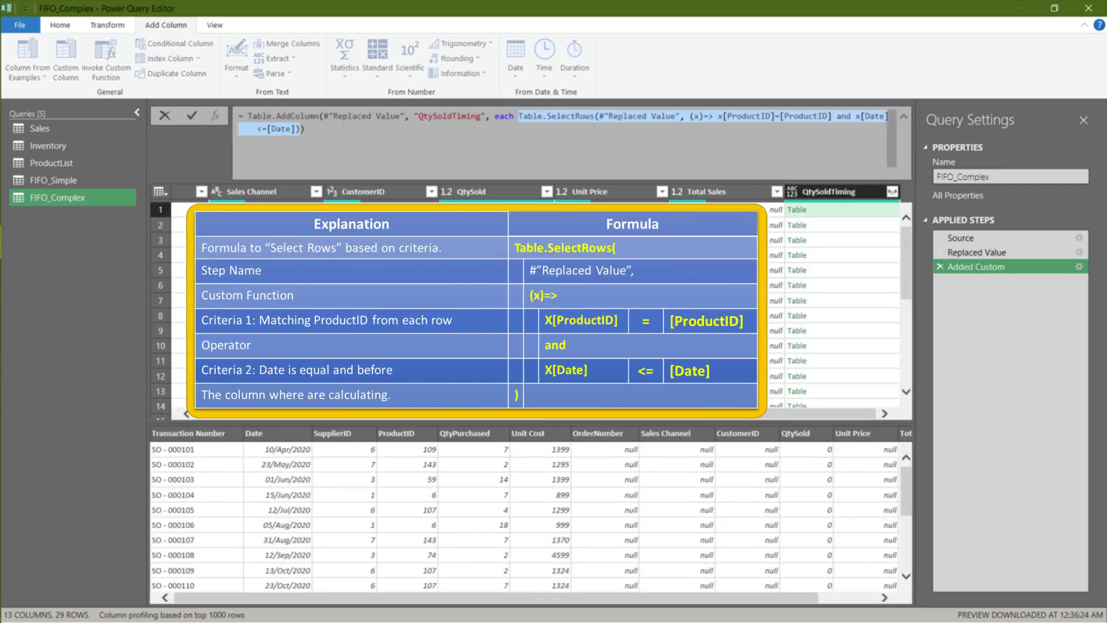
key("Return")
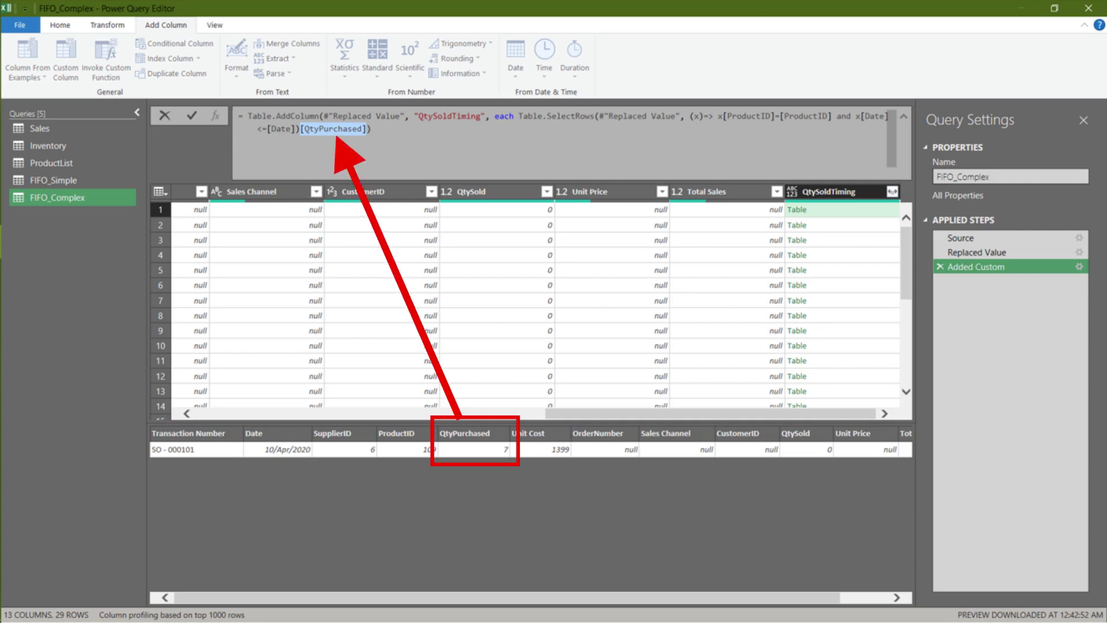
key("Return")
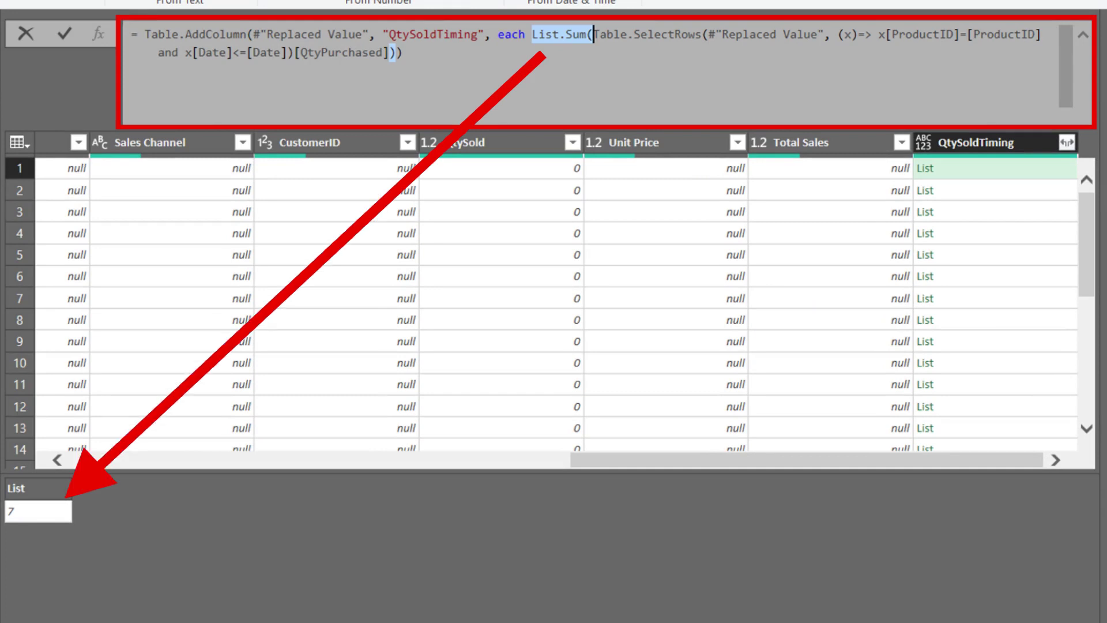
key("Return")
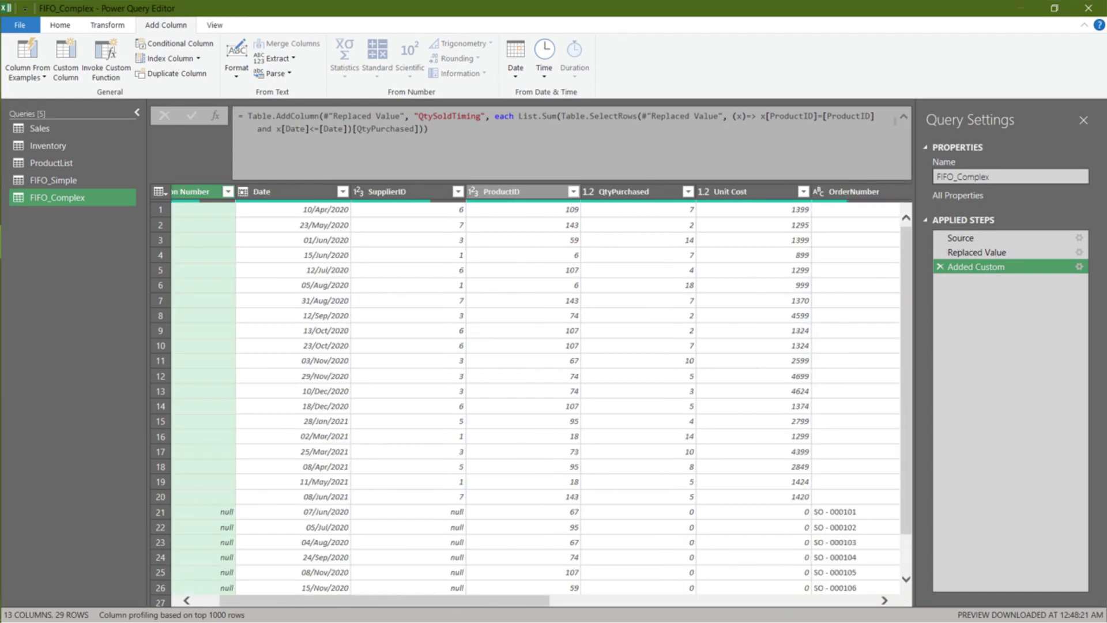
Filter the ProductID column to 107 and sort the rows by Date in ascending order
left_click(573, 191)
type("107")
key("Return")
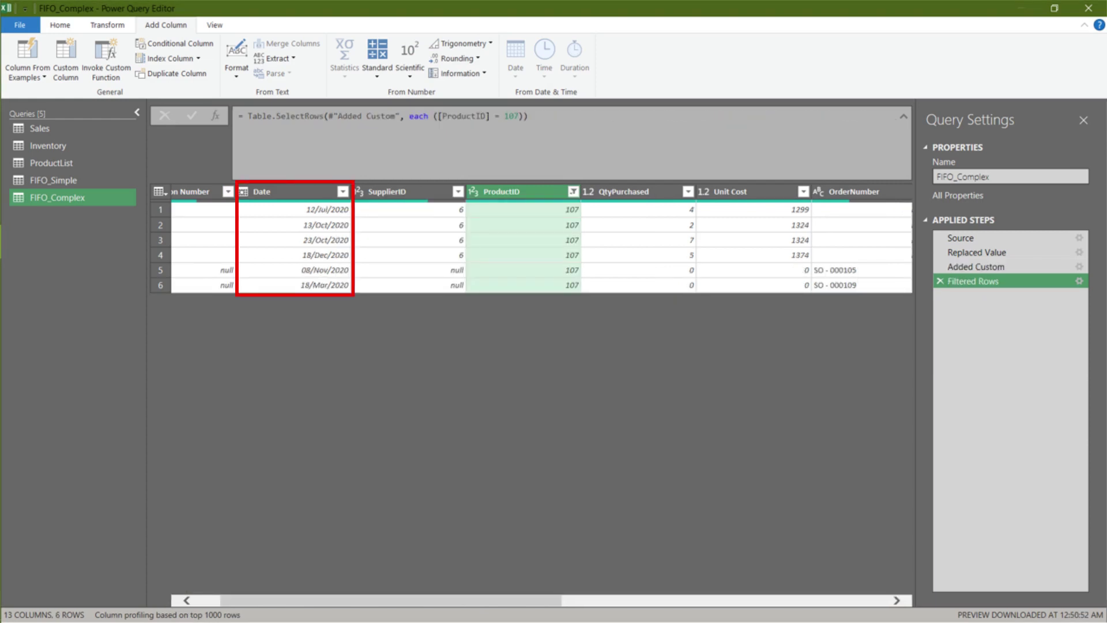
scroll(530, 248, "left", 1)
left_click(395, 191)
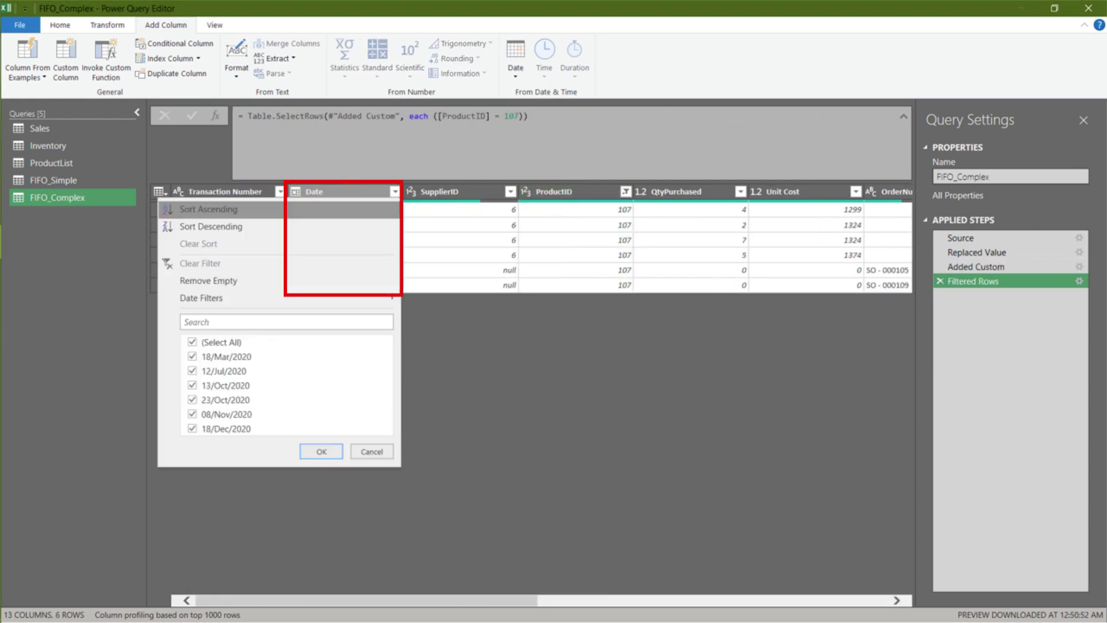
left_click(208, 209)
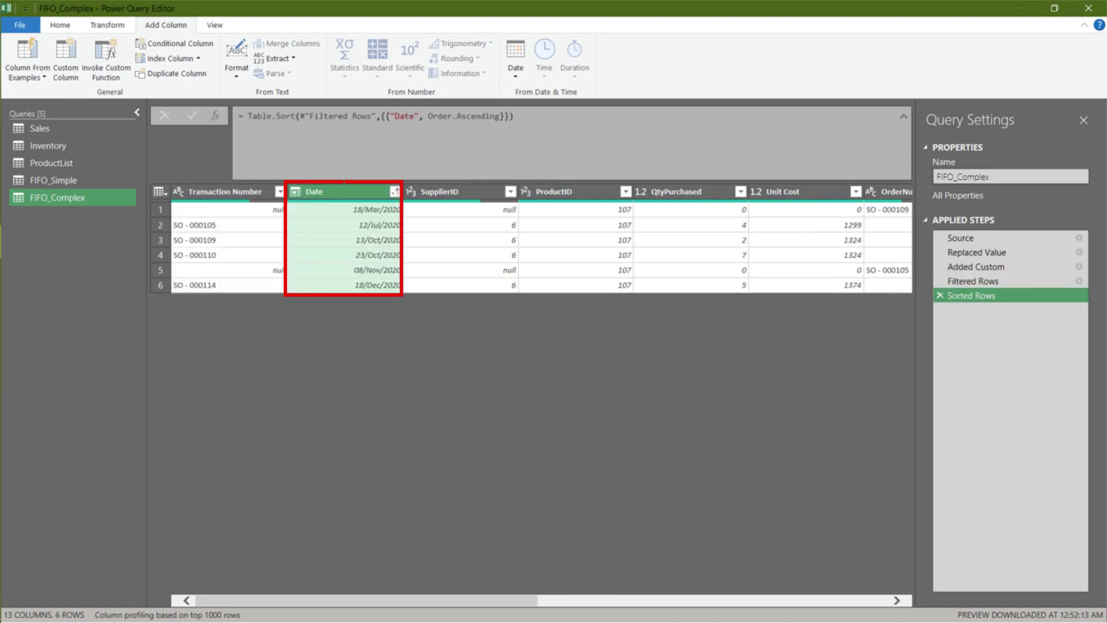
Make QtySoldTiming the List.Min of the cumulative QtyPurchased and QtySold sums, joined as lists with & and calculated from the Sorted Rows step
scroll(541, 248, "right", 5)
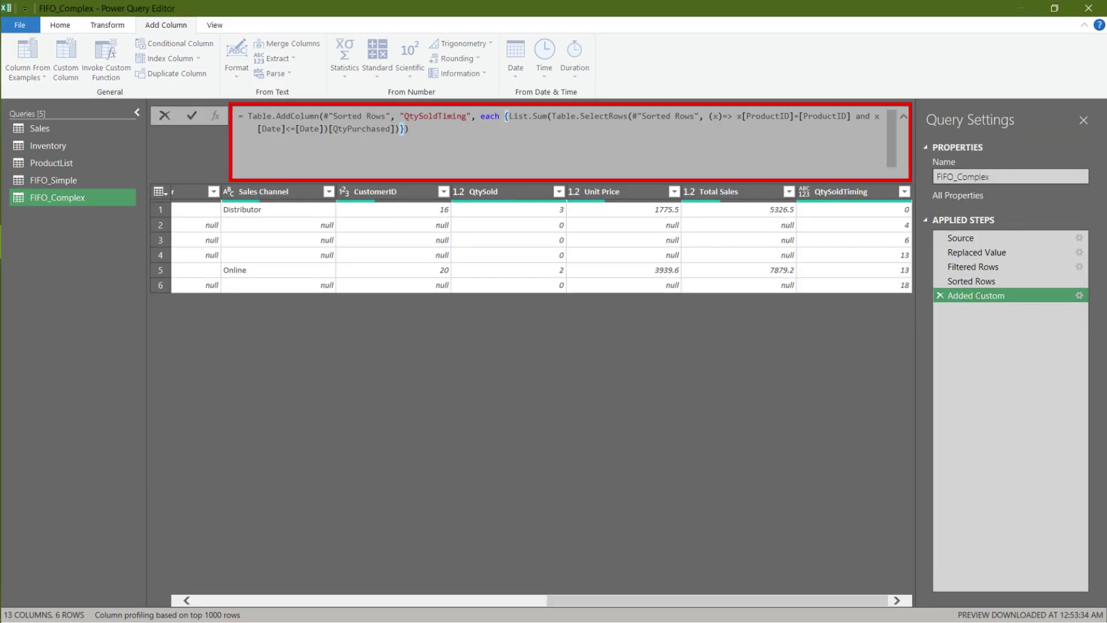
key("Return")
left_click(852, 209)
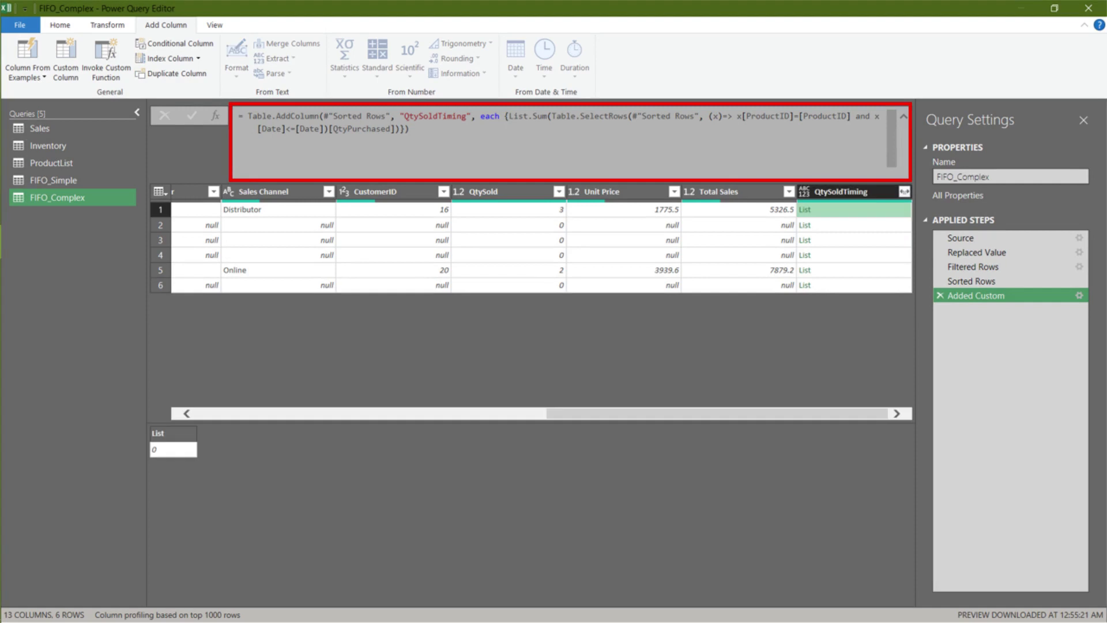
type("& {List.Sum(Table.SelectRows(#\"Sorted Rows\", (x)=> x[ProductID]=[ProductID] and x[Date]<=[Date])[QtyPurchased])}")
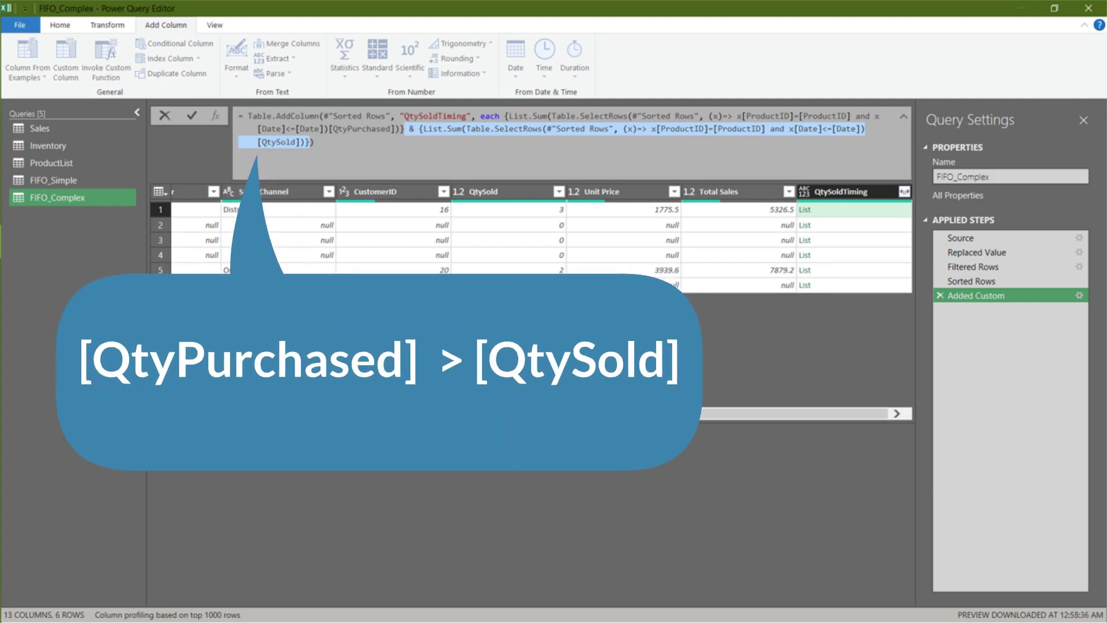
key("Return")
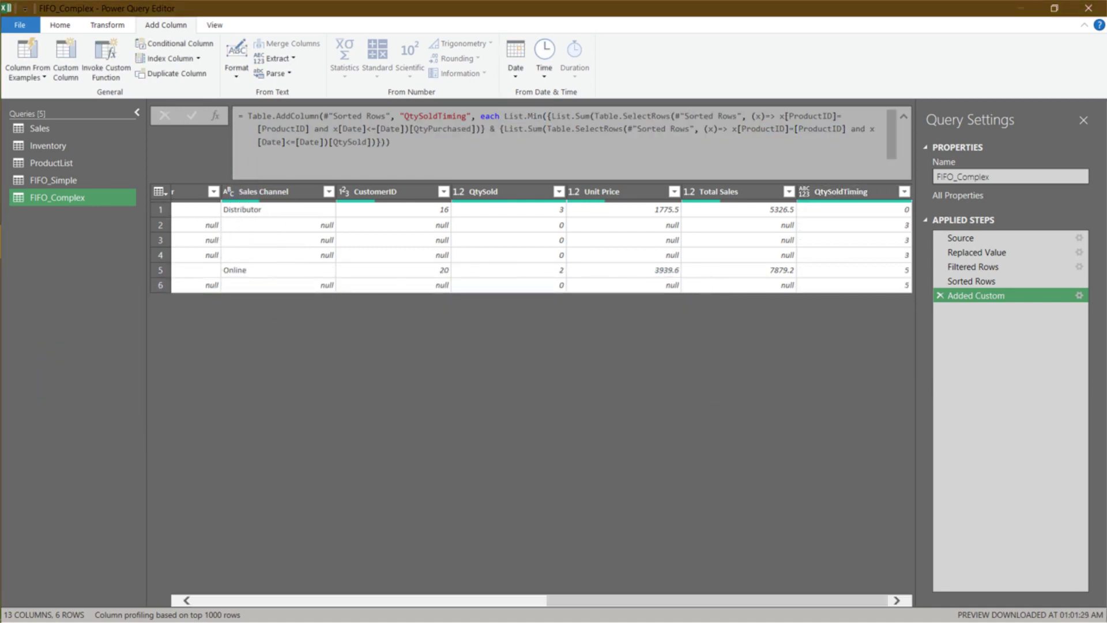
Add a custom column named Temporary with the formula #"Added Custom"
left_click(65, 58)
type("Temporary")
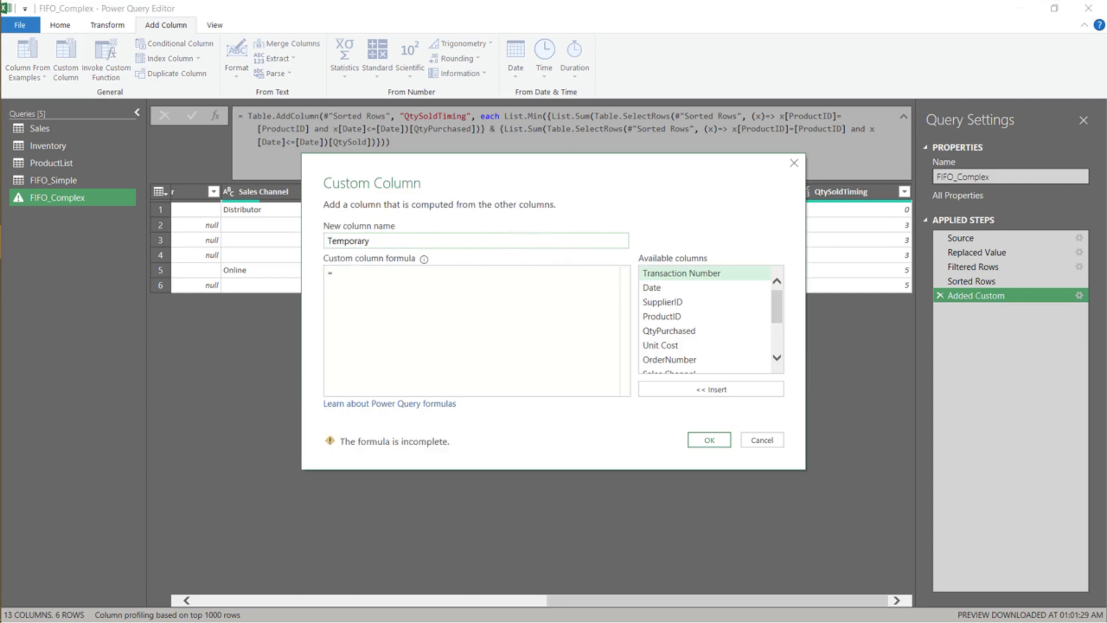
left_click(335, 272)
type("#\"Added Custom\"")
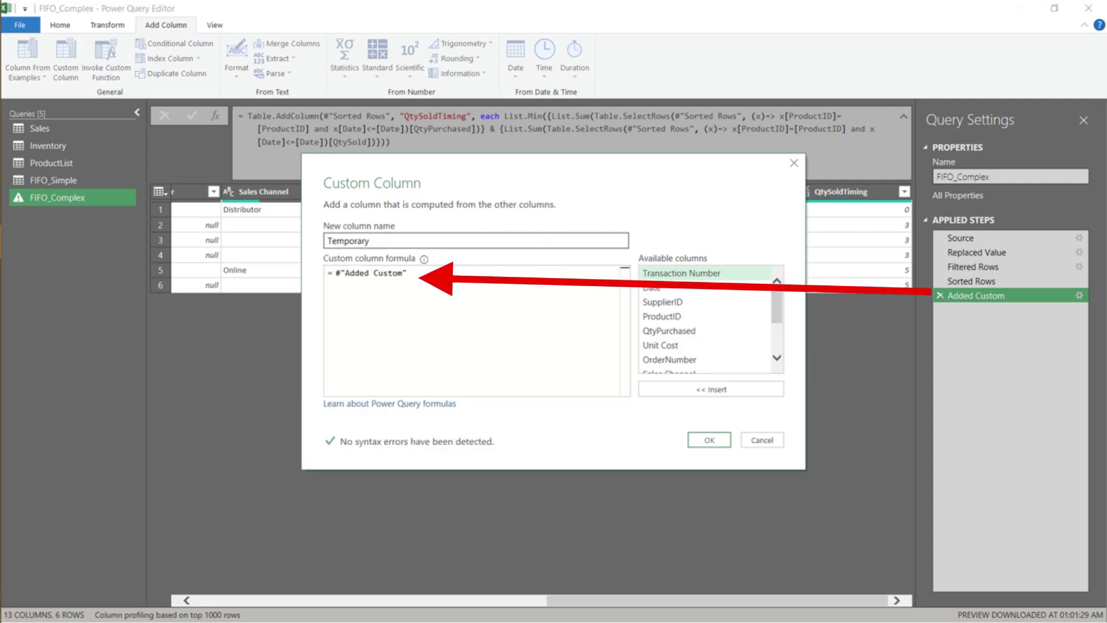
left_click(709, 440)
Change the Temporary expression to List.Sum(List.InsertRange(Table.SelectRows(#"Added Custom", (x)=> x[ProductID]=[ProductID] and x[Date]<[Date])[QtySoldTiming],0,{0}))
left_click(859, 210)
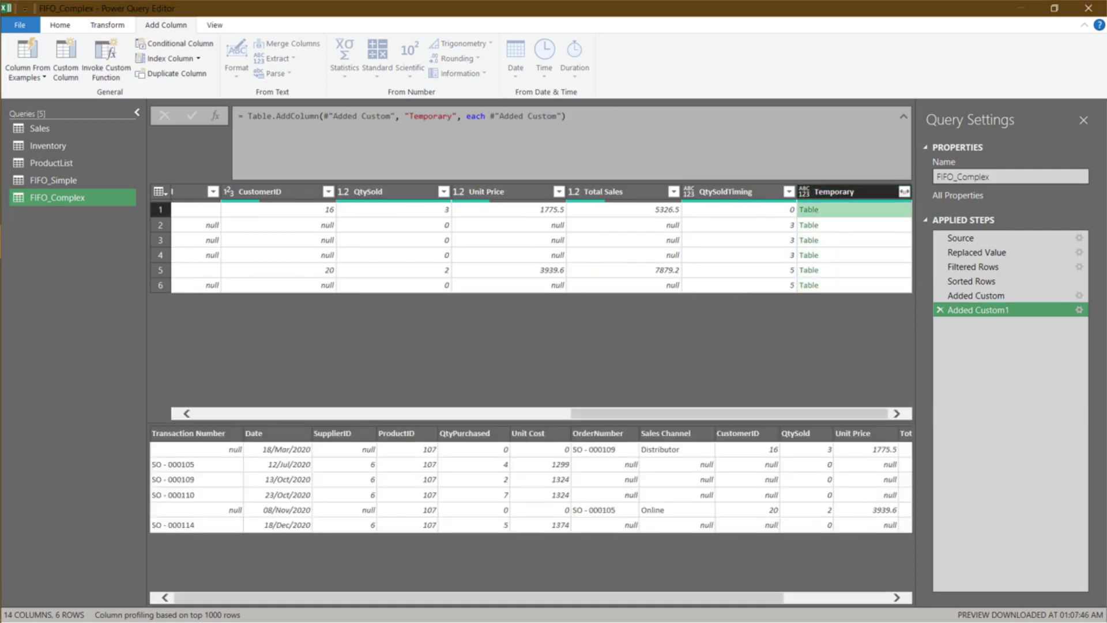
left_click_drag(490, 116, 561, 116)
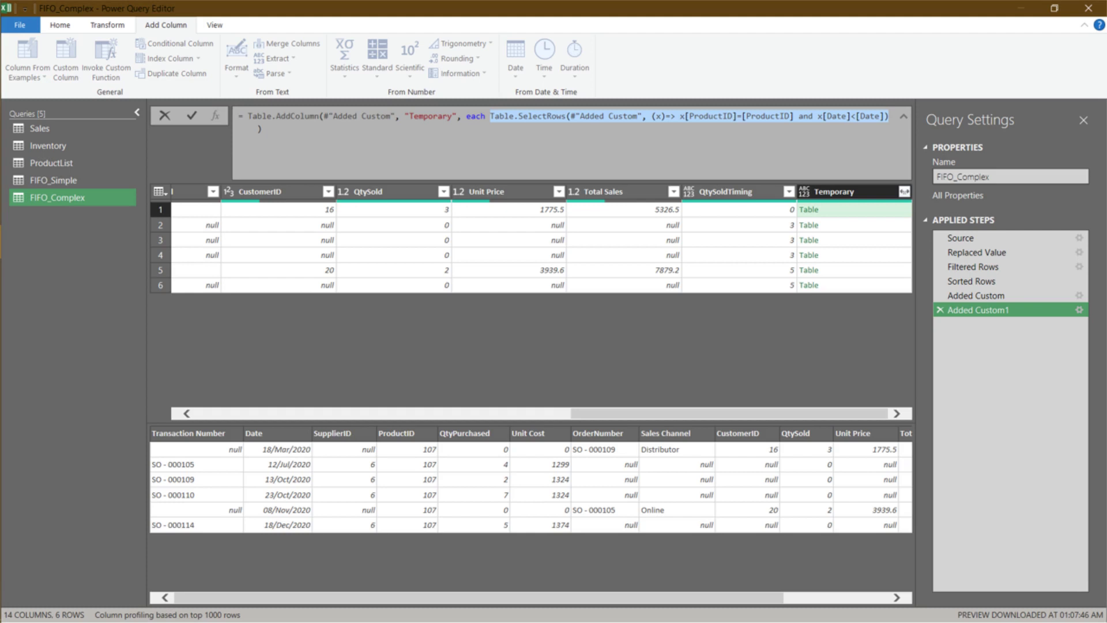
key("Return")
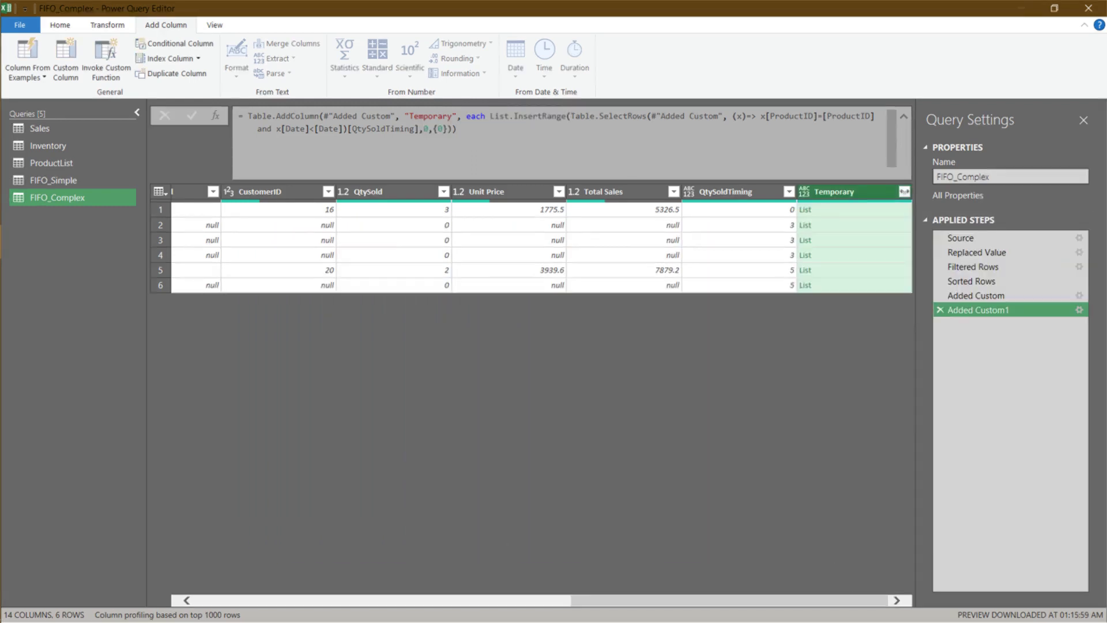
left_click(853, 209)
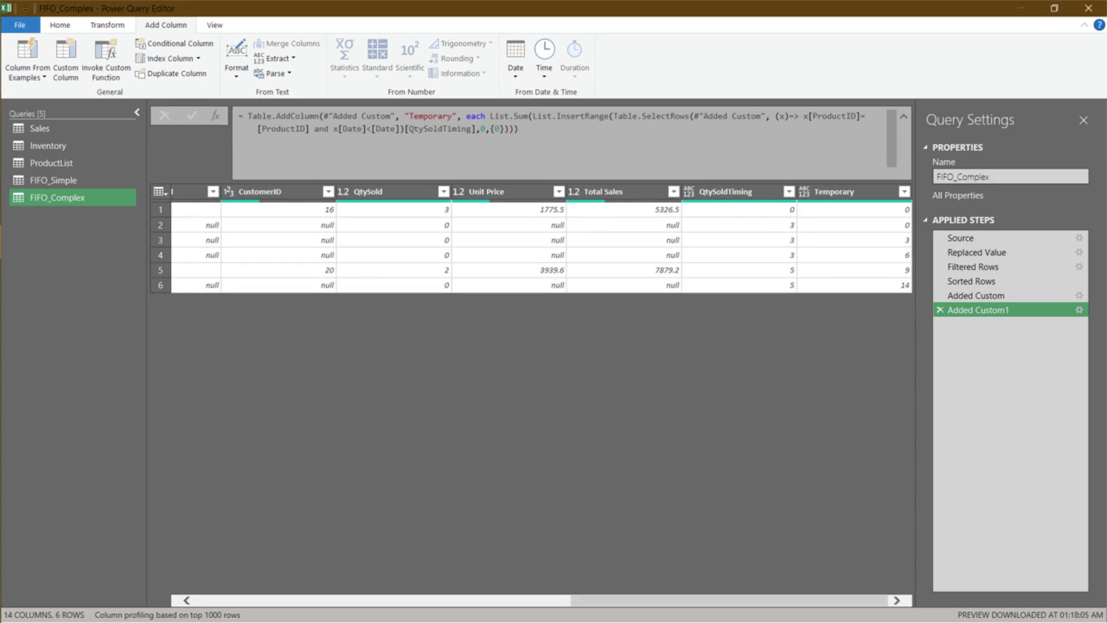
Copy the List.Sum(List.InsertRange(…)) expression from the Temporary column's formula and open the Added Custom step
left_click_drag(490, 116, 513, 129)
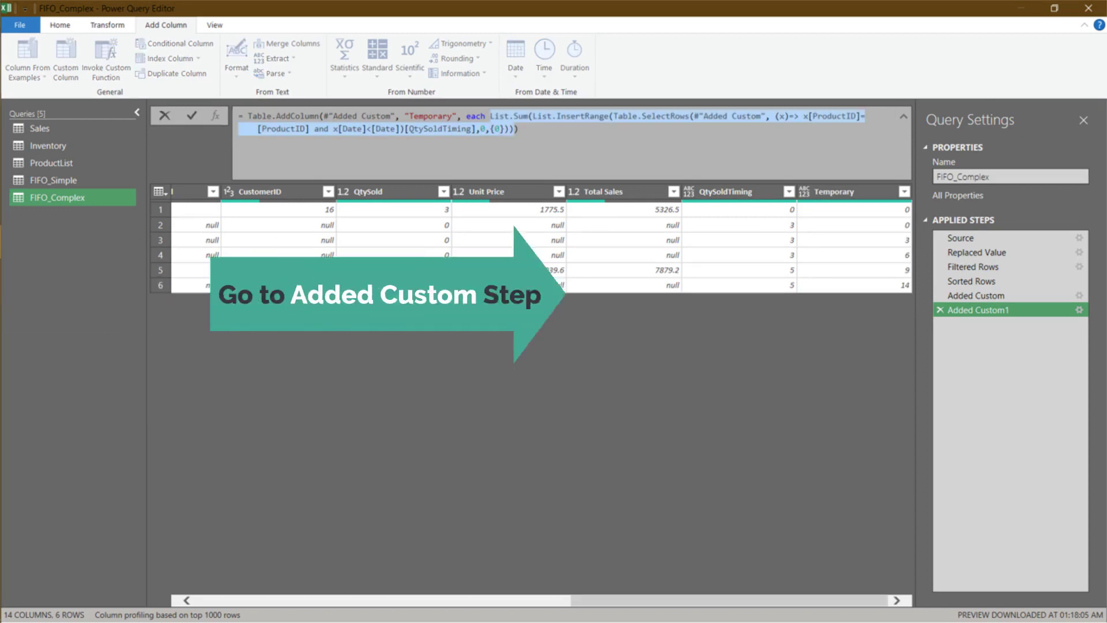
left_click(1032, 295)
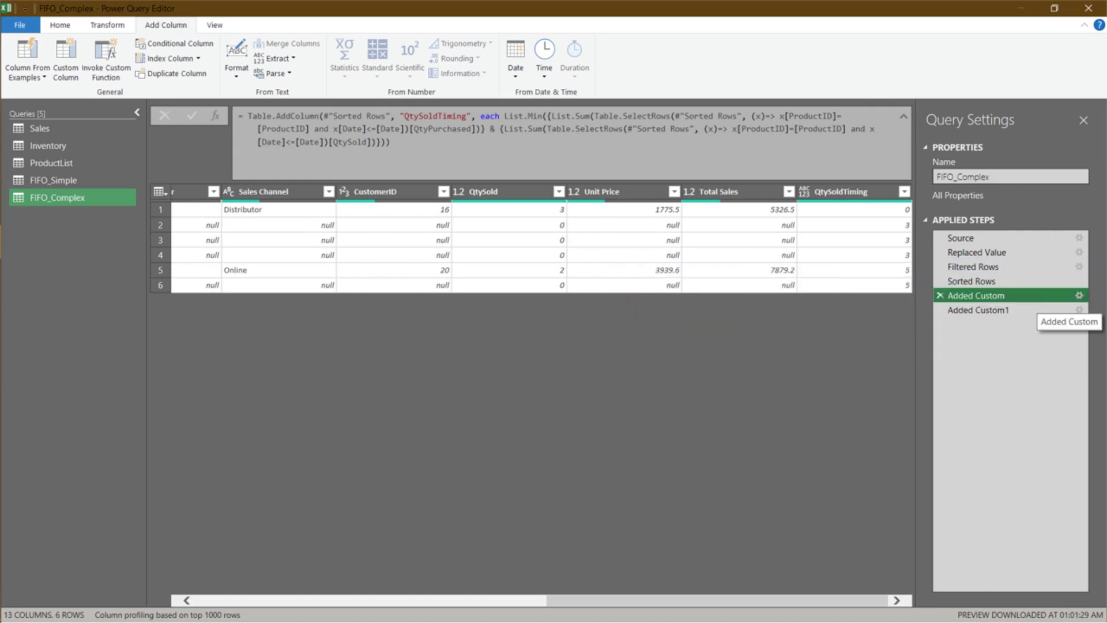
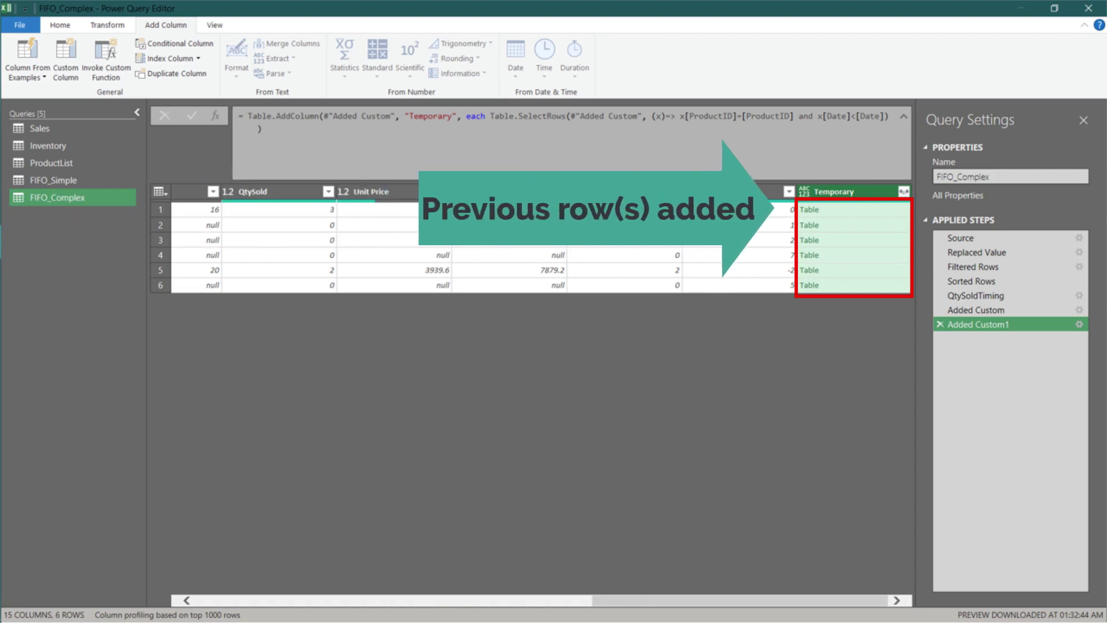
Preview the nested tables in the Temporary column row by row to examine which earlier transactions of the same product each contains
left_click(859, 209)
left_click(859, 225)
left_click(859, 240)
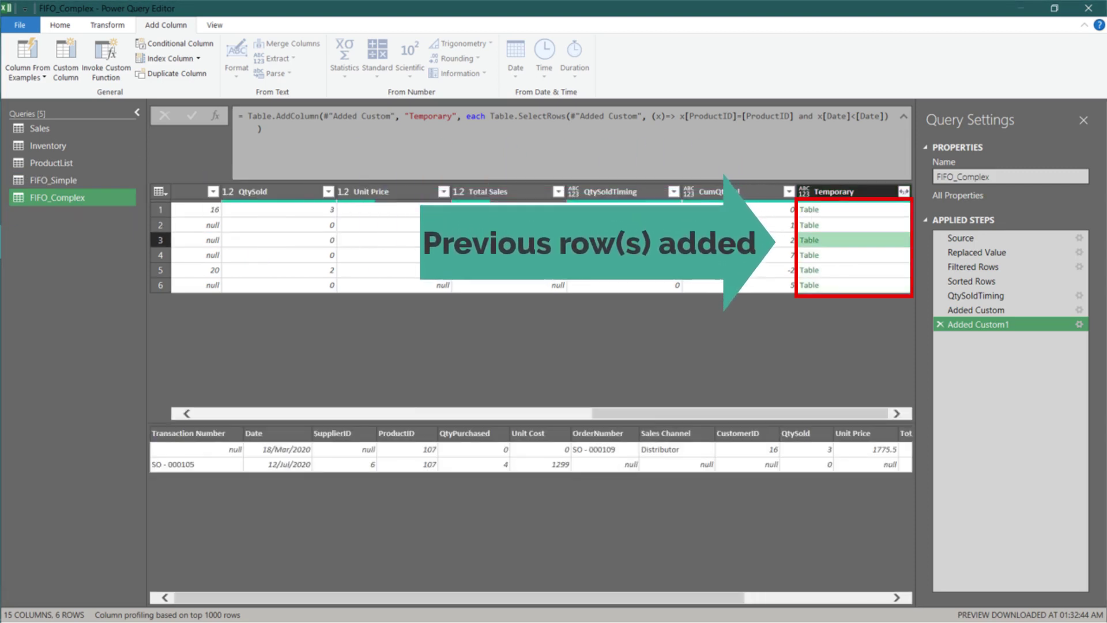
left_click(859, 255)
left_click(859, 269)
left_click(859, 285)
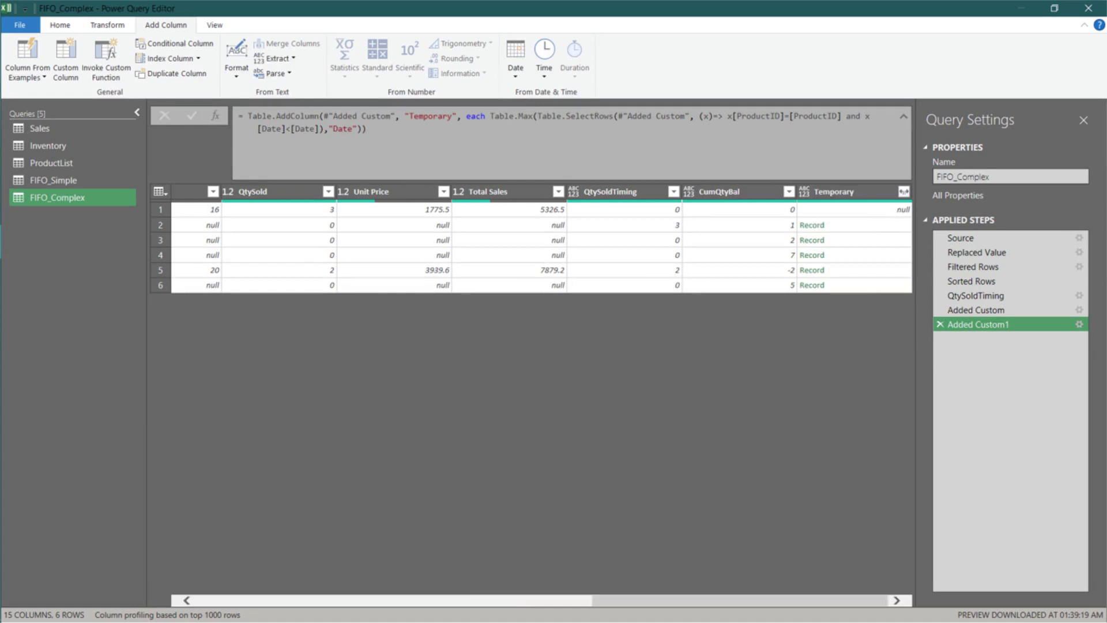
left_click(853, 225)
scroll(524, 514, "down", 2)
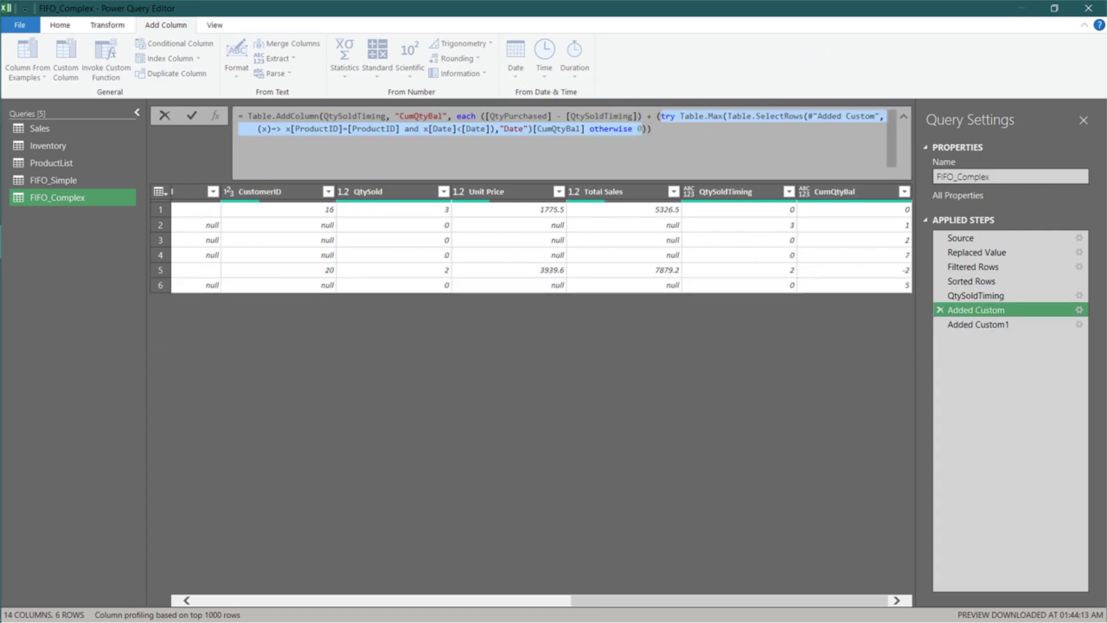
Make CumQtyBal add (try Table.Max(Table.SelectRows(@#"Added Custom", (x)=> x[ProductID]=[ProductID] and x[Date]<[Date]),"Date")[CumQtyBal] otherwise 0), with @ making the step reference recursive
key("Return")
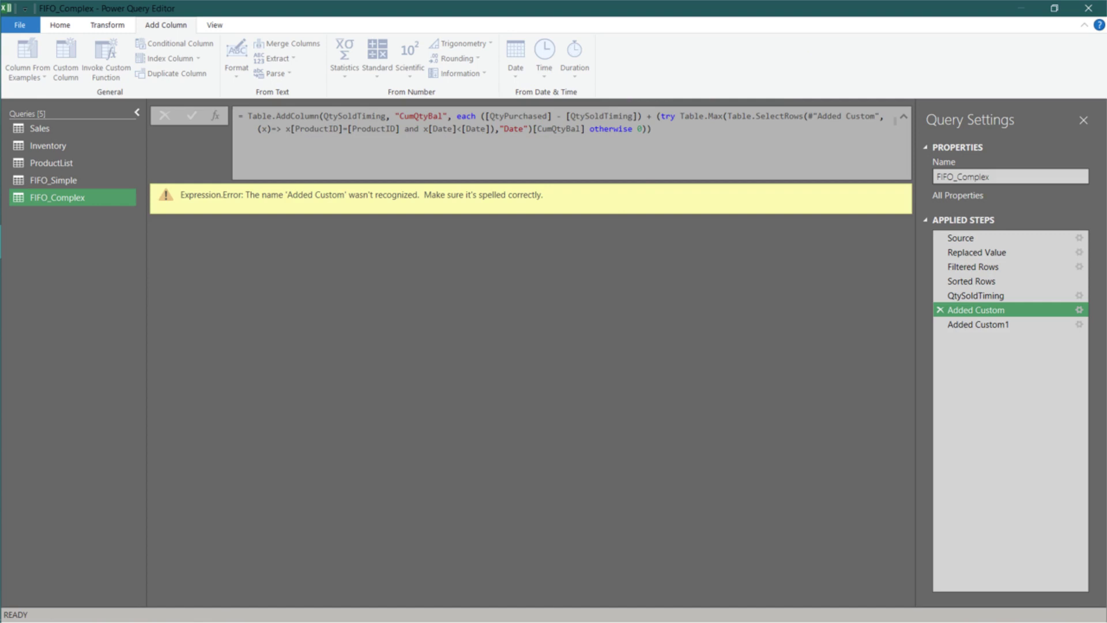
left_click_drag(808, 116, 879, 116)
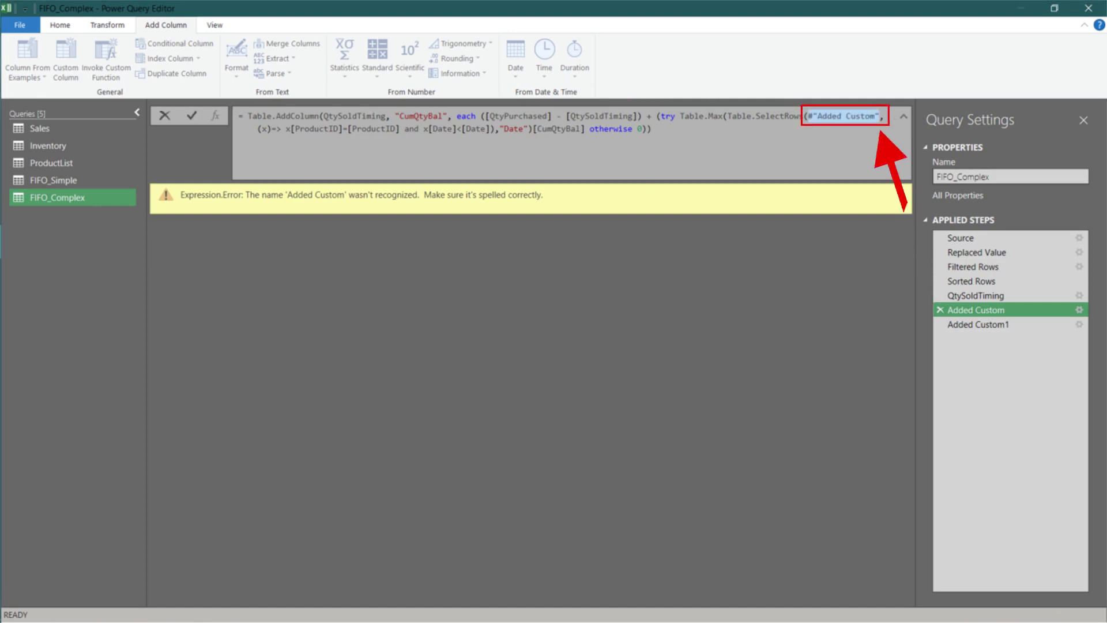
key("Left")
type("@")
key("shift+Left")
key("Return")
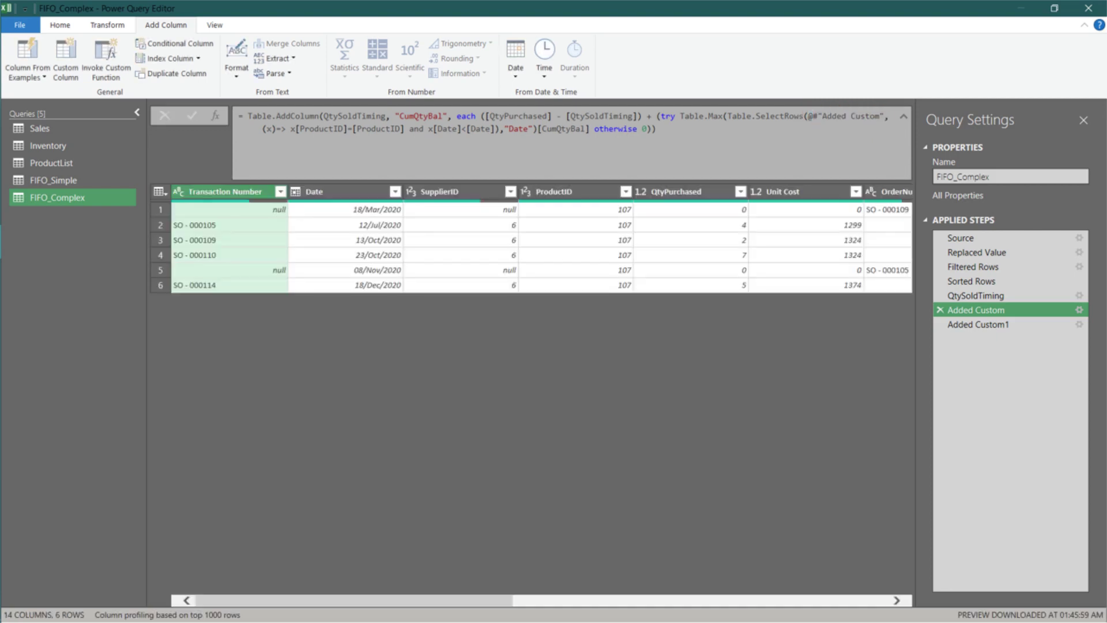
Move the QtyPurchased column to the end beside CumQtyBal for comparison, and delete that reordering step
left_click(669, 192)
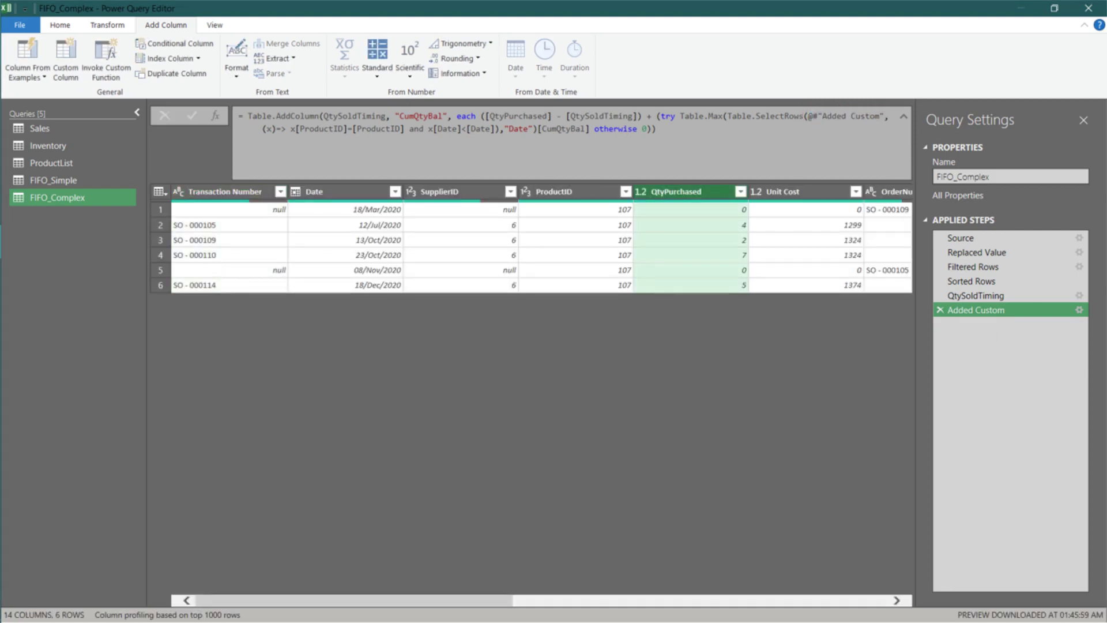
left_click(107, 25)
left_click(351, 58)
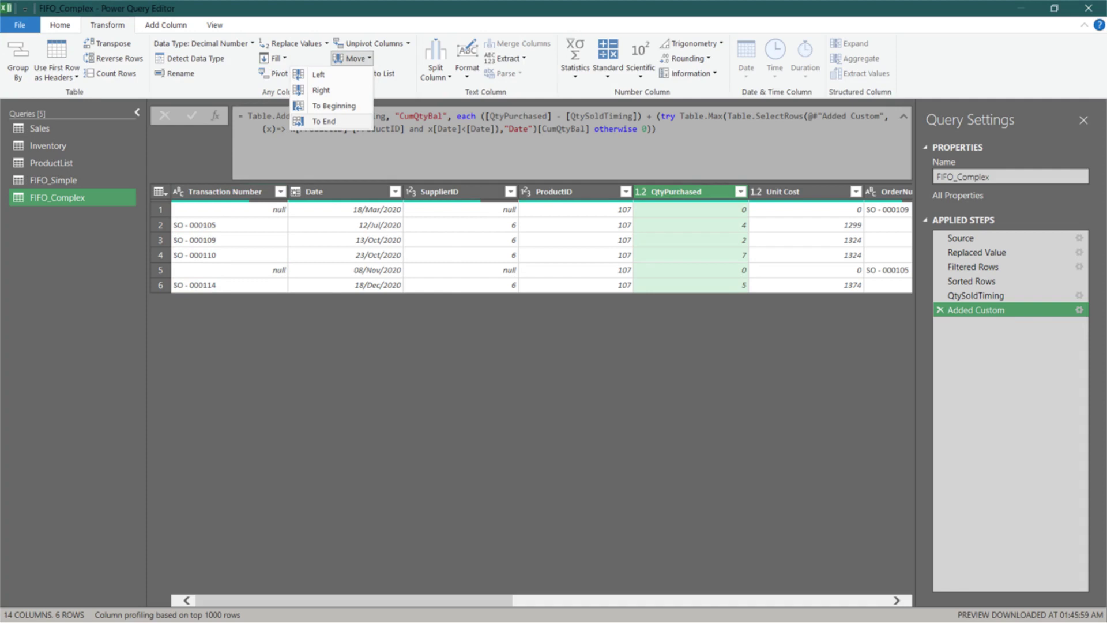
left_click(323, 121)
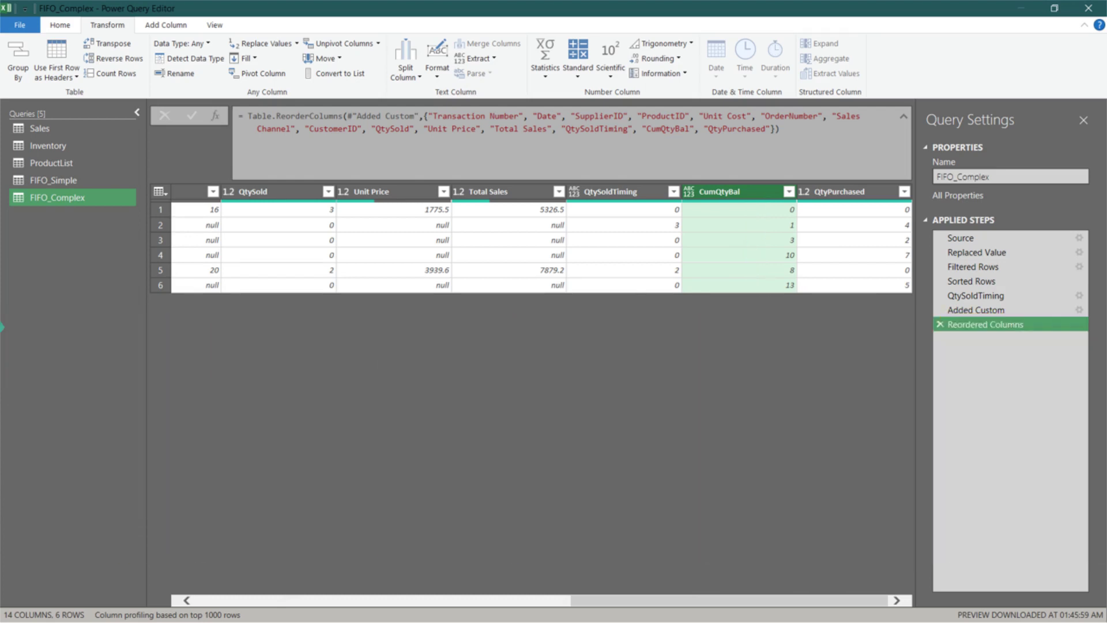
key("Delete")
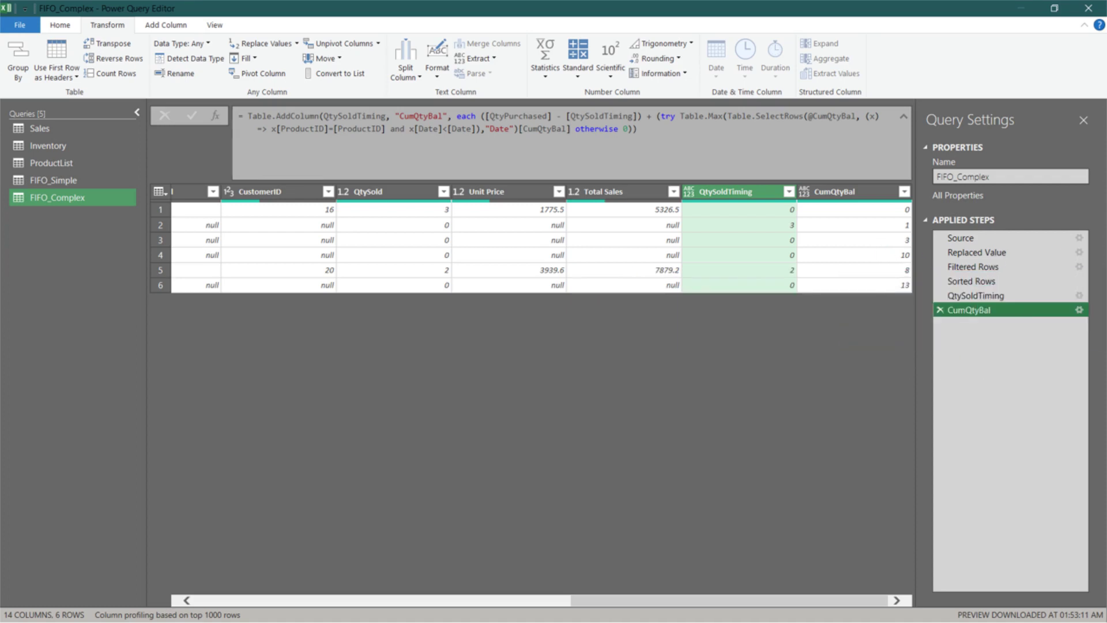
Add a custom column named COGS with the formula if [QtyPurchased]>0 and [QtySoldTiming]>0 then ([QtyPurchased]-[CumQtyBal])*[Unit Cost] else 0
left_click(165, 25)
left_click(66, 57)
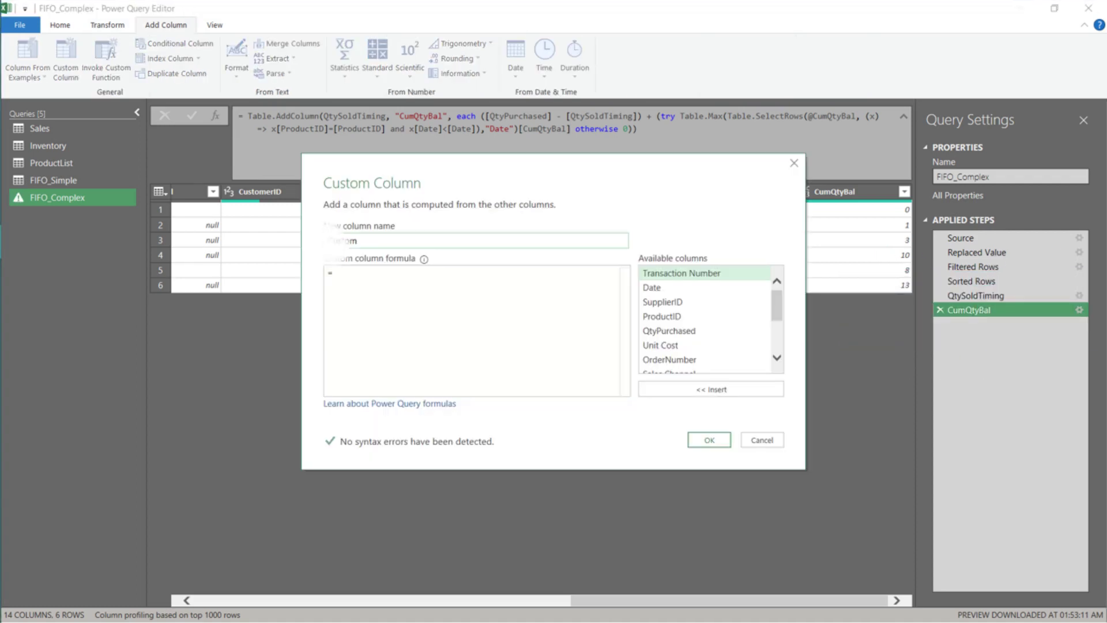
type("COGS")
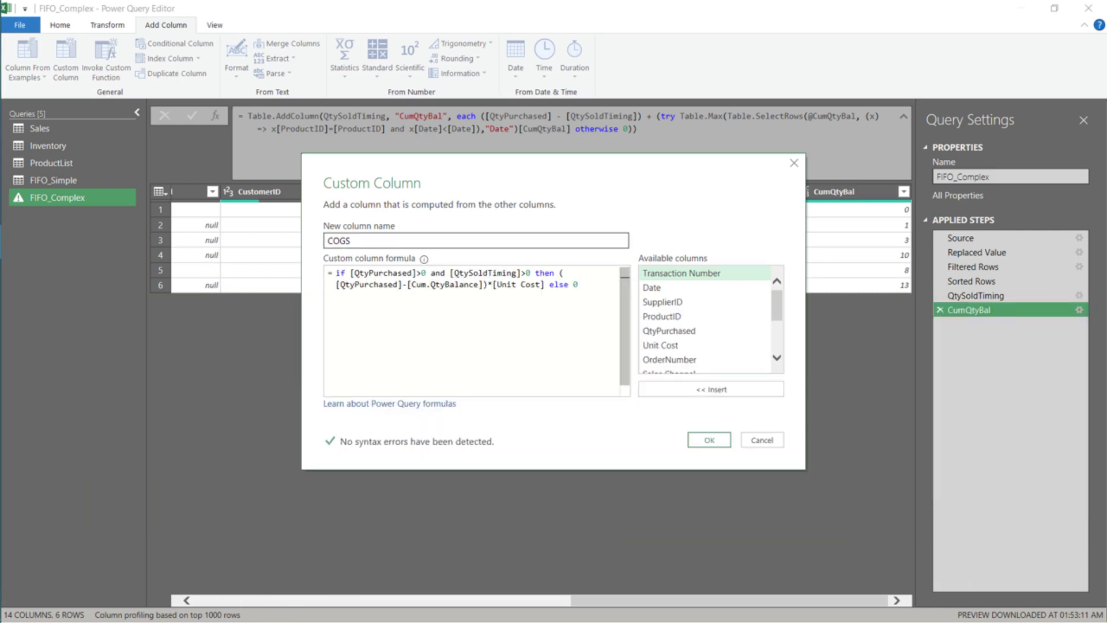
left_click(709, 439)
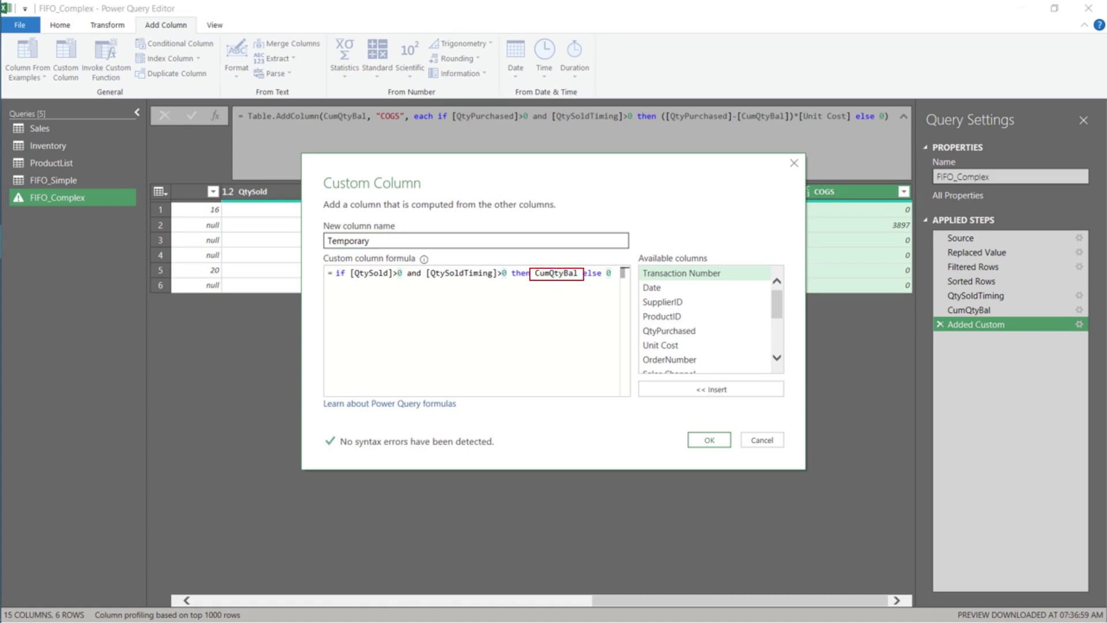
Add a custom column named Temporary with if [QtySold]>0 and [QtySoldTiming]>0 then CumQtyBal else 0, and preview the nested table in row 5
left_click(709, 439)
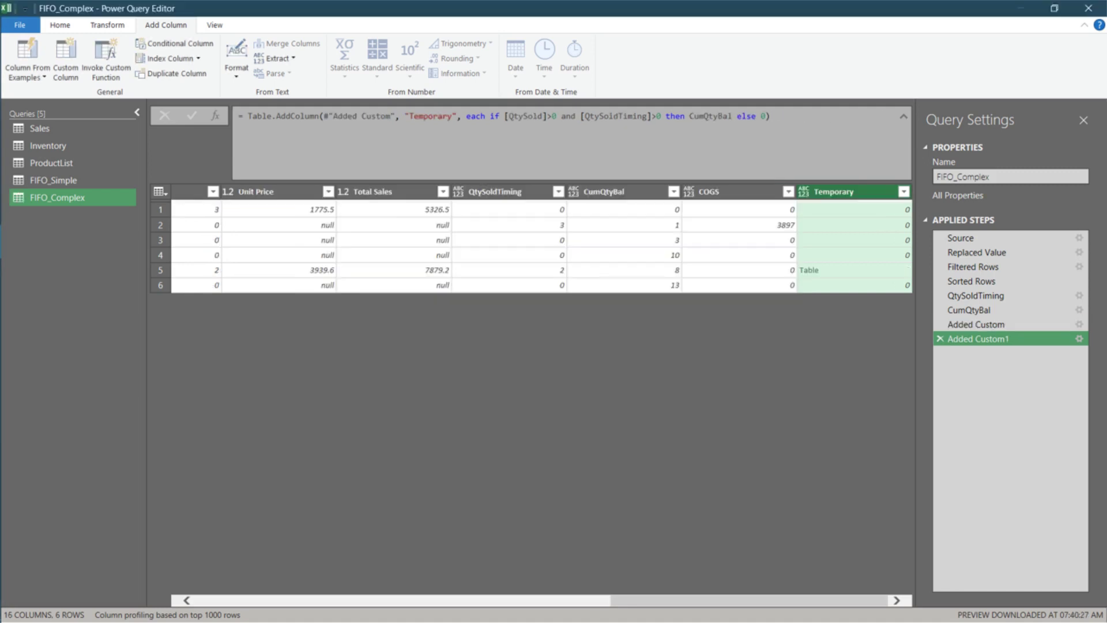
left_click(852, 270)
scroll(531, 493, "right", 3)
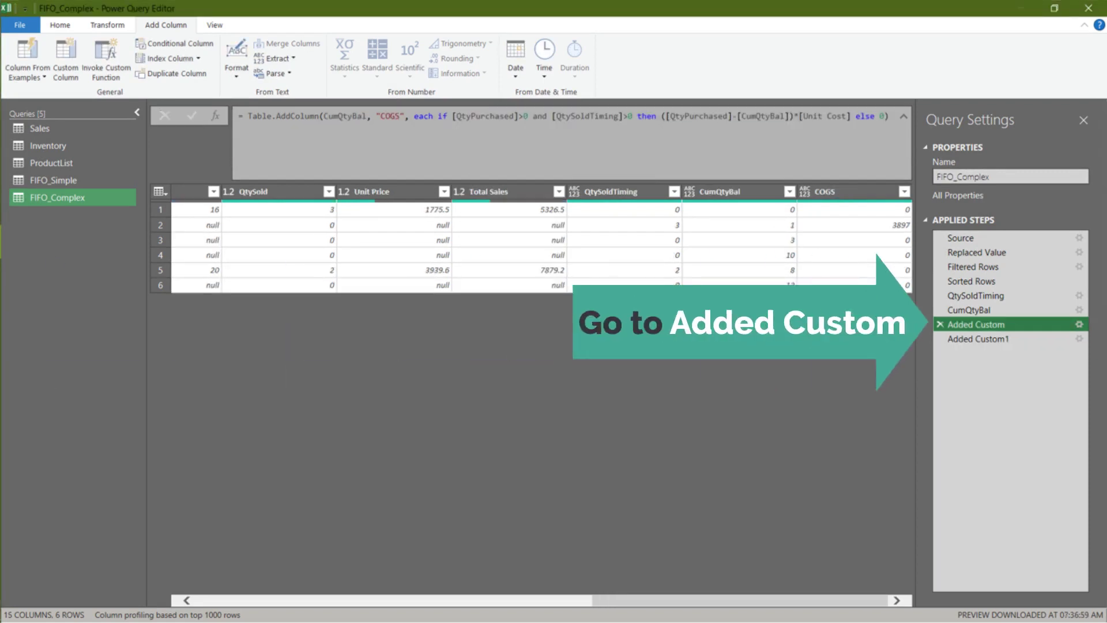
Replace the COGS formula's final 0 with the copied if [QtySold]>0 and [QtySoldTiming]>0 then List.Sum(…) expression, and prefix its #"Added Custom" reference with @
double_click(882, 116)
type("if [QtySold]>0 and [QtySoldTiming]>0 then List.Sum(Table.SelectRows(Table.AddColumn(CumQtyBal, \"CumBal\", each ([QtyPurchased]-[QtySoldTiming])*[Unit Cost]), (x)=> x[ProductID]=[ProductID] and x[Date]<[Date])[CumBal]) - ([CumQtyBal])*Table.Max(Table.SelectRows(#\"Added Custom\", (x)=> x[ProductID]=[ProductID] and x[Date]<[Date]),\"Date\")[Unit Cost] else 0")
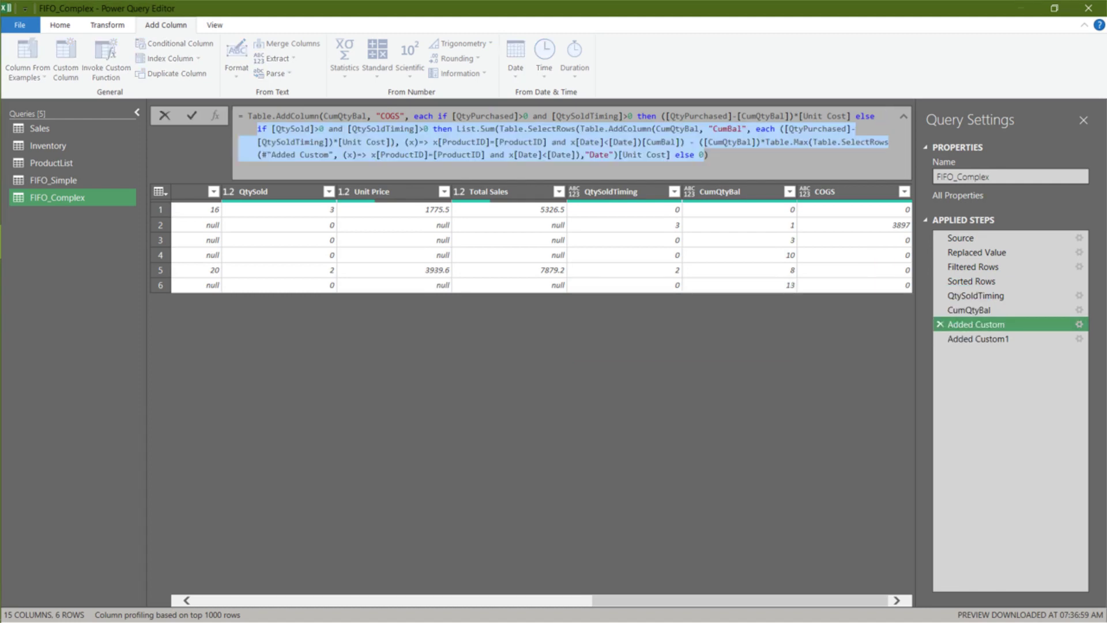
key("Return")
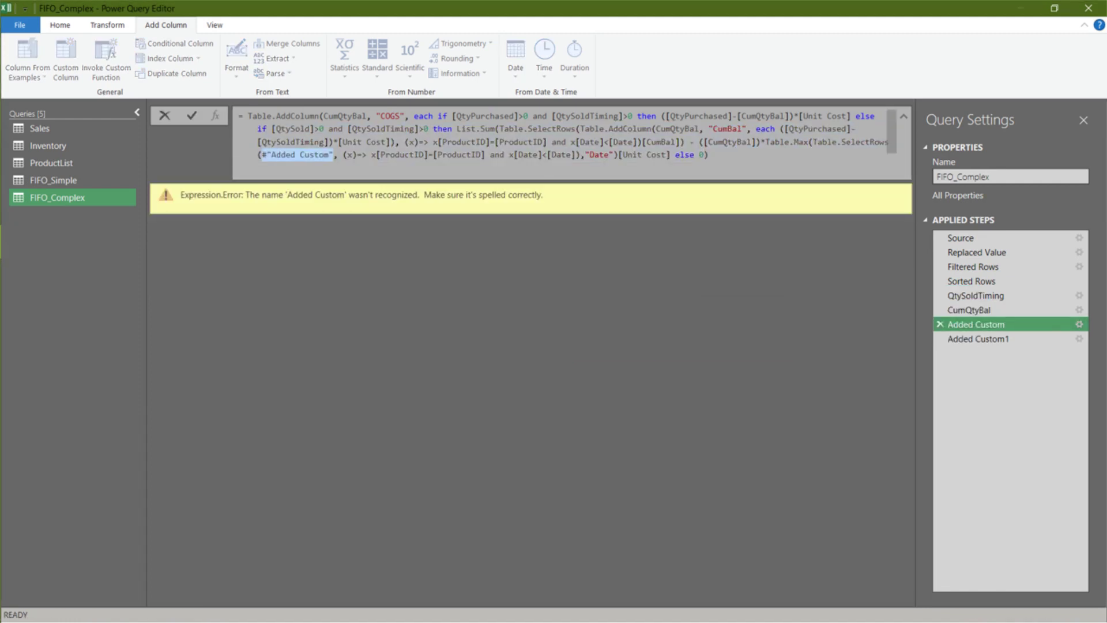
left_click(260, 154)
type("@")
key("Return")
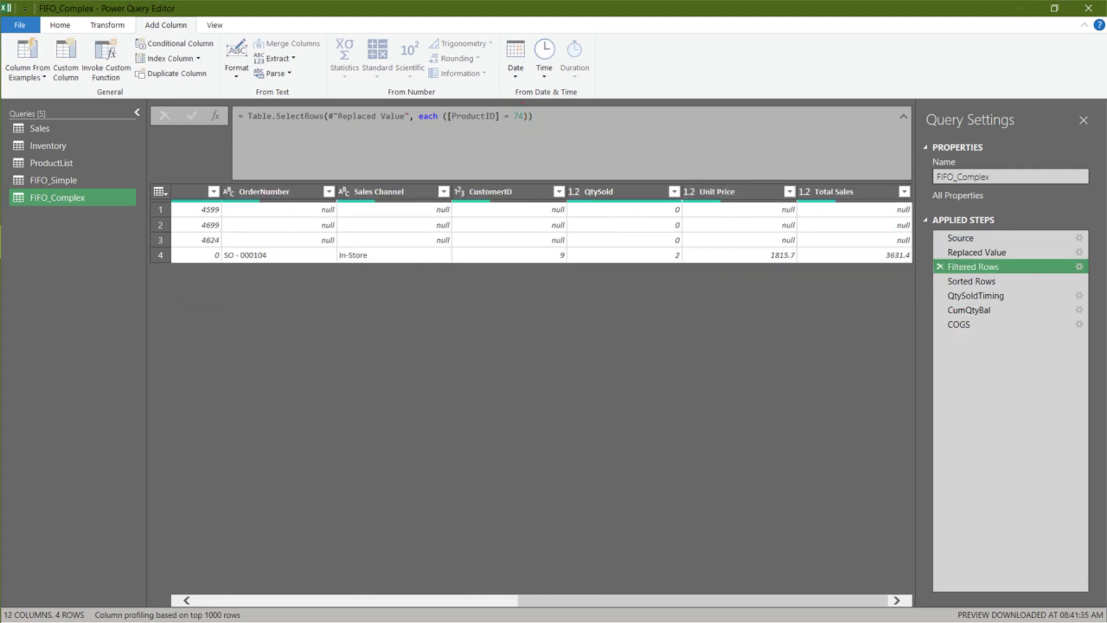
Open the COGS step to check the cost calculation for ProductID 74
left_click(958, 324)
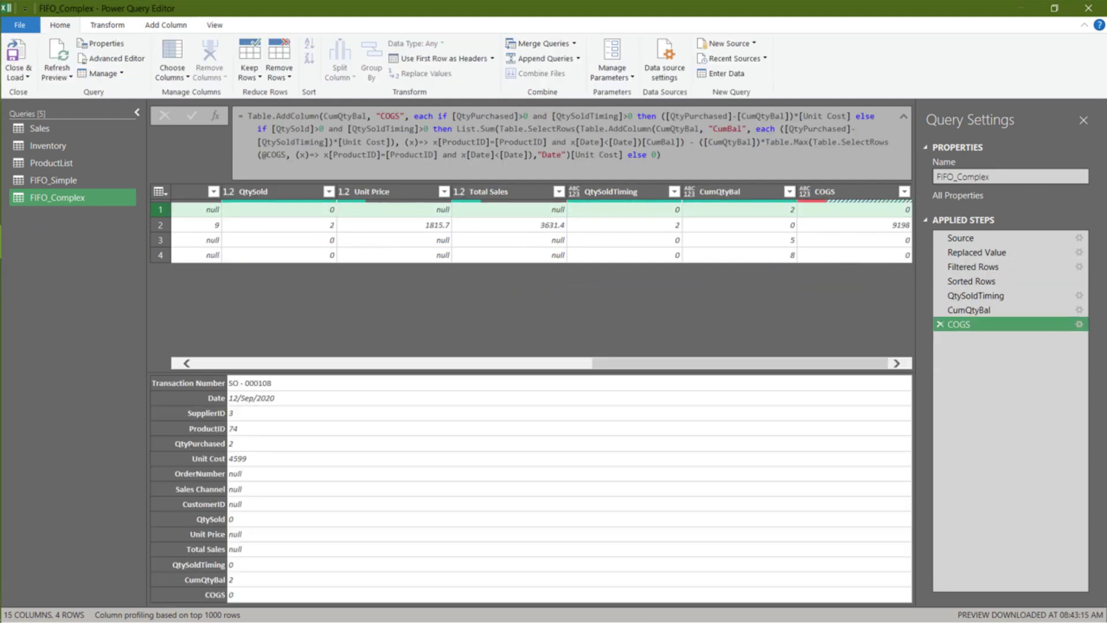